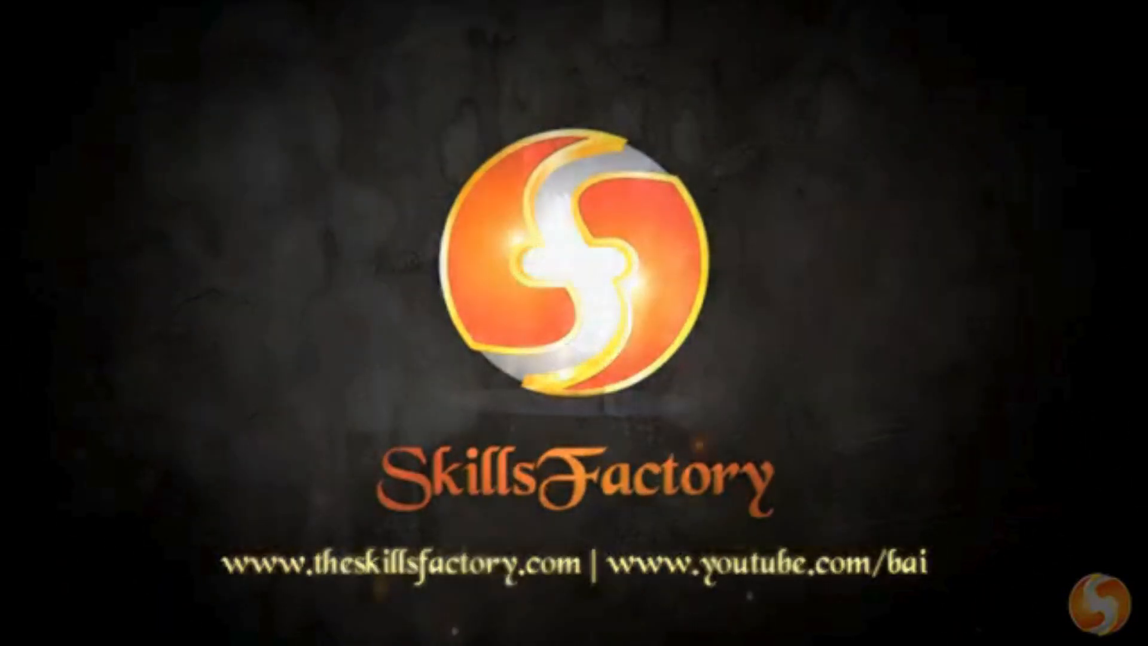
Sign in to the nTask account with the account password.
left_click(477, 400)
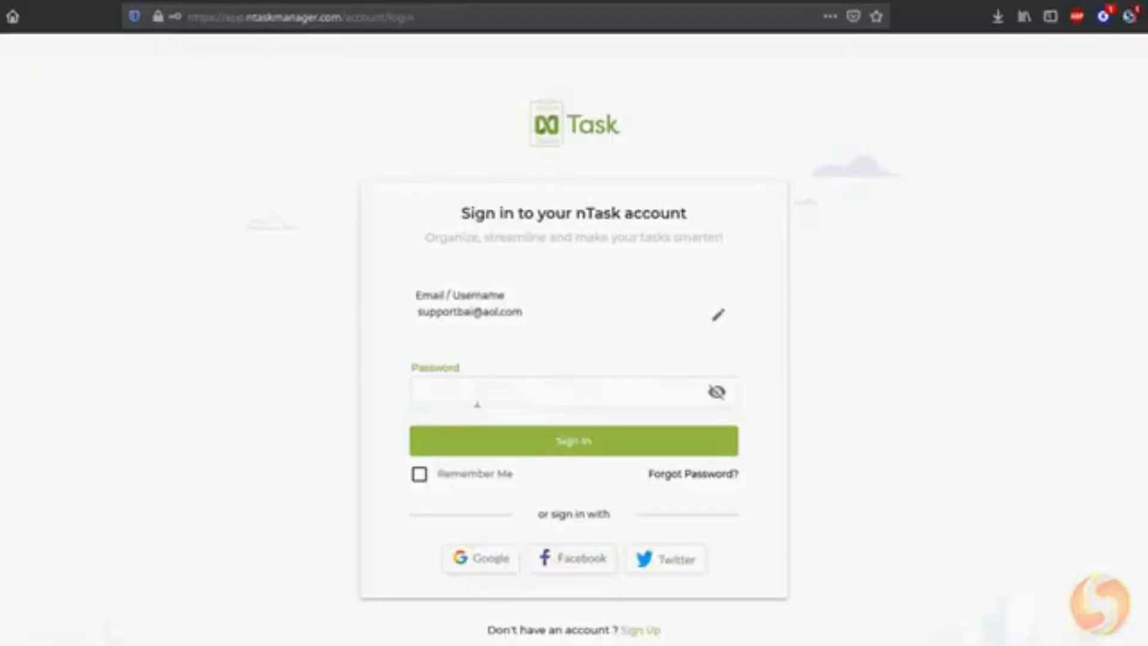
left_click(505, 445)
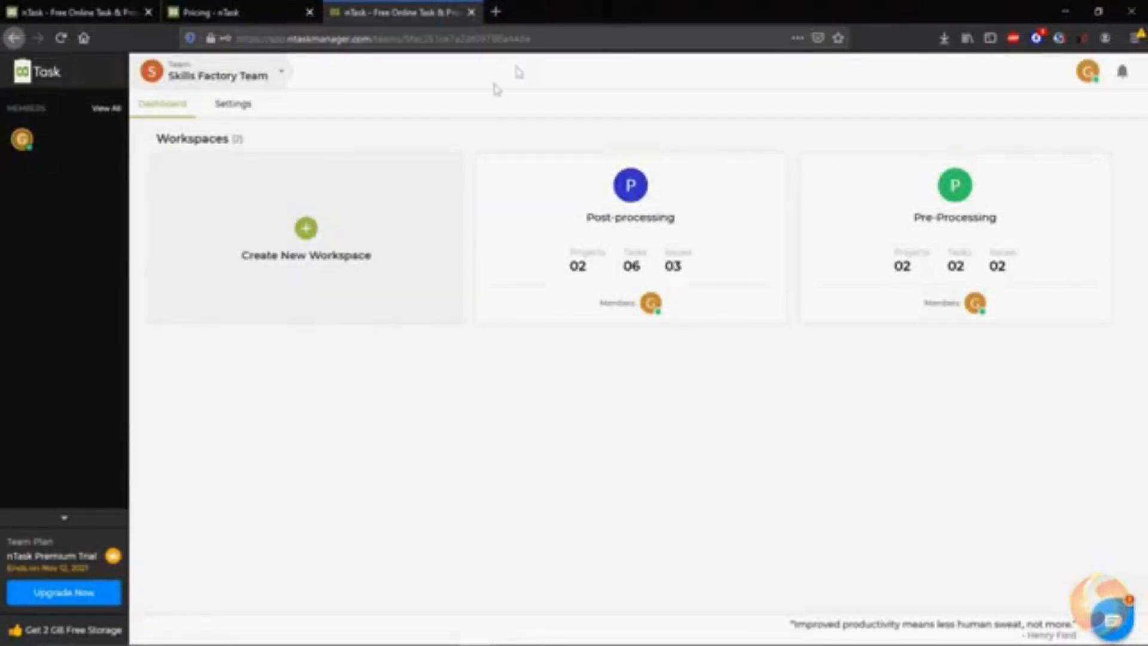
Open the Post-processing workspace and add a project titled NewProject.
left_click(237, 105)
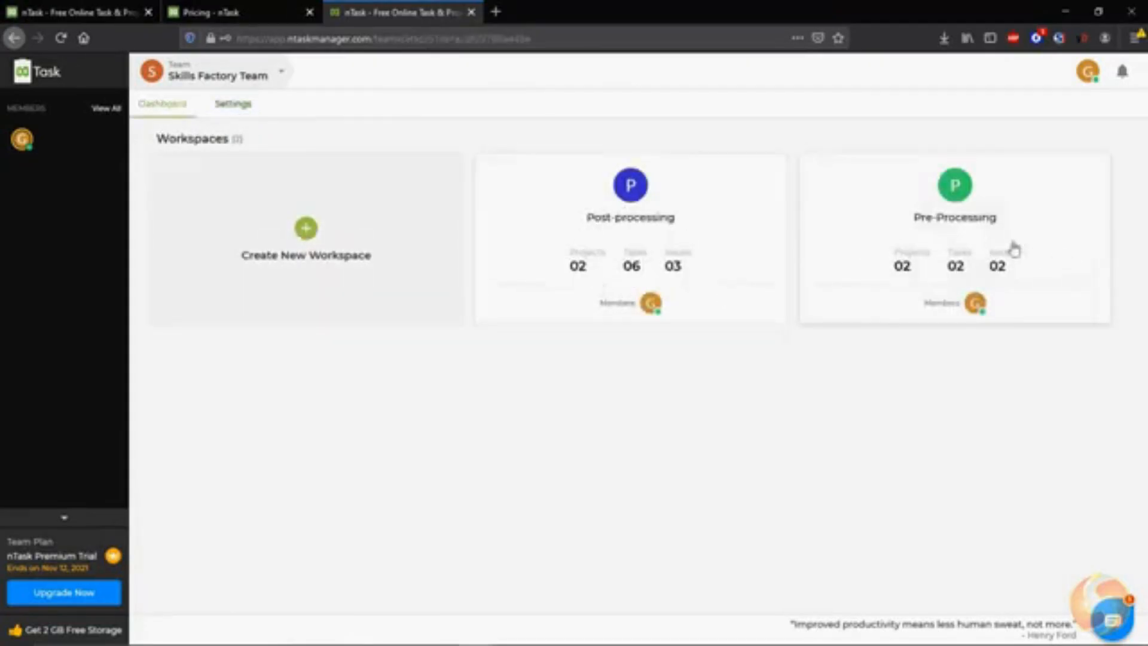
left_click(664, 220)
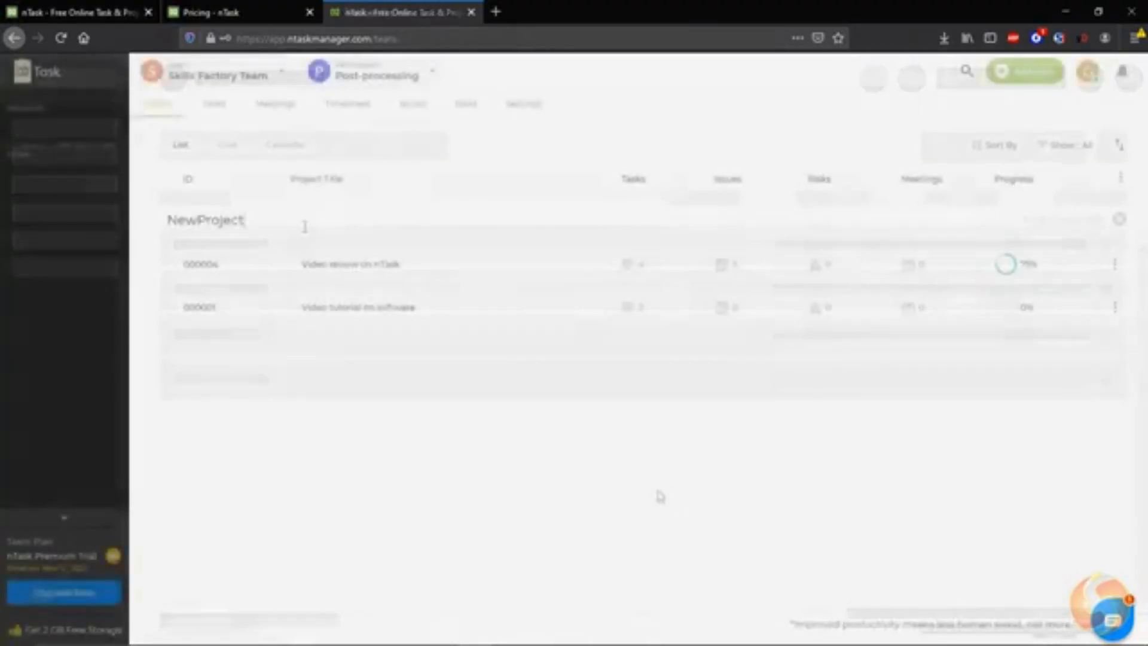
key("Return")
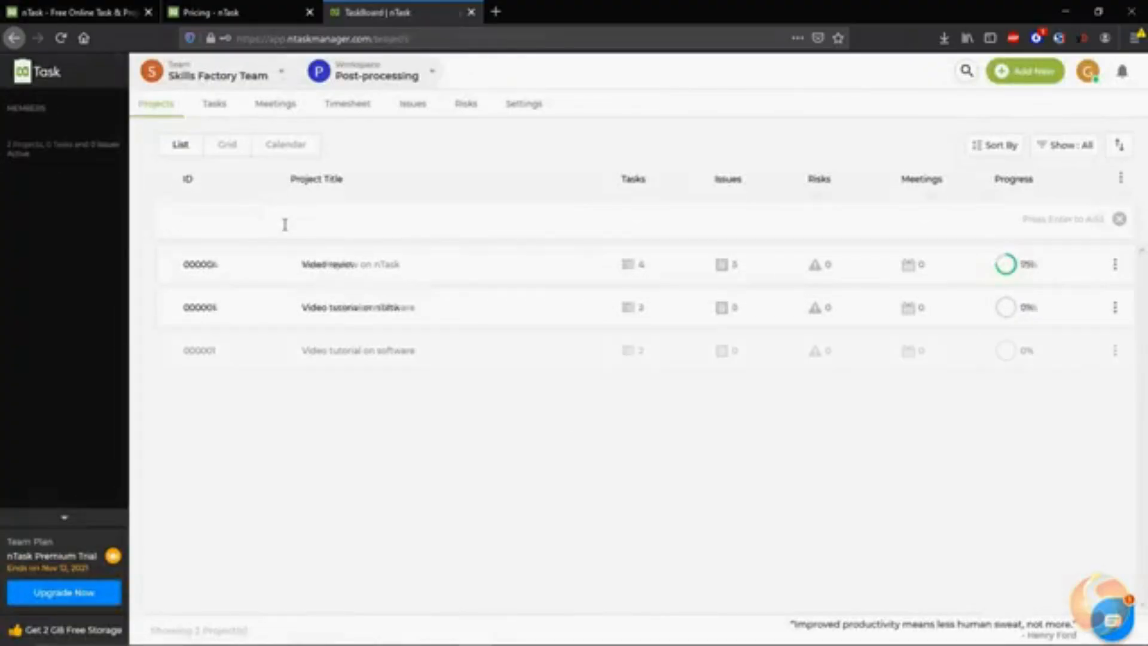
Try the Fixed Fee billing method for NewProject, switch to Time & Materials and check its hourly rate options.
left_click(887, 270)
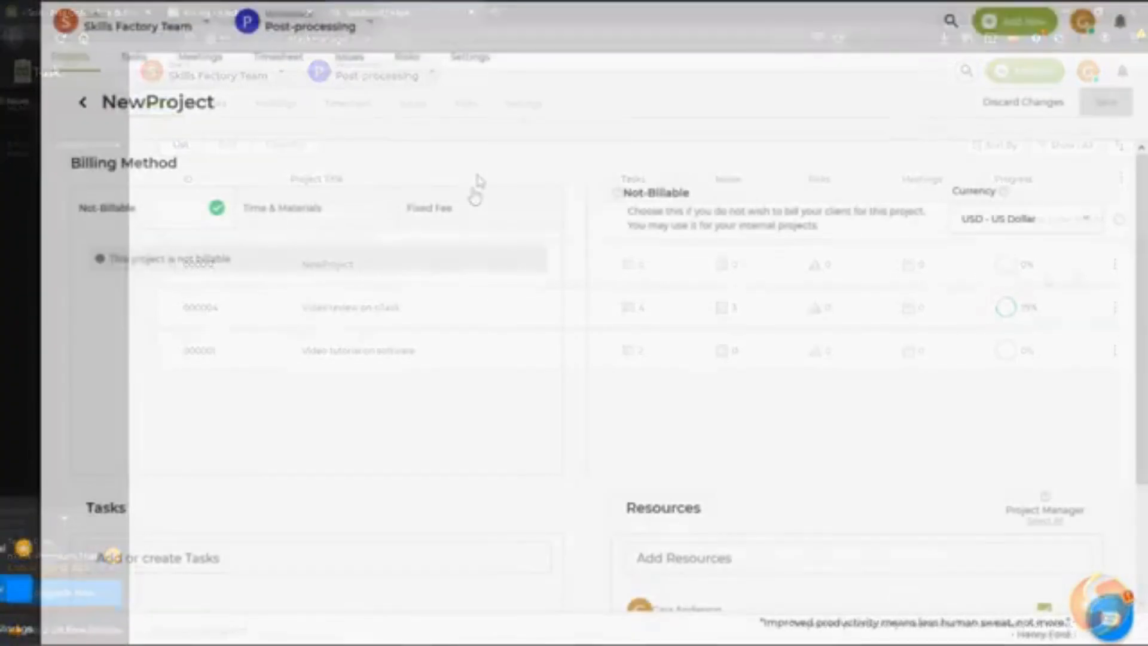
left_click(518, 246)
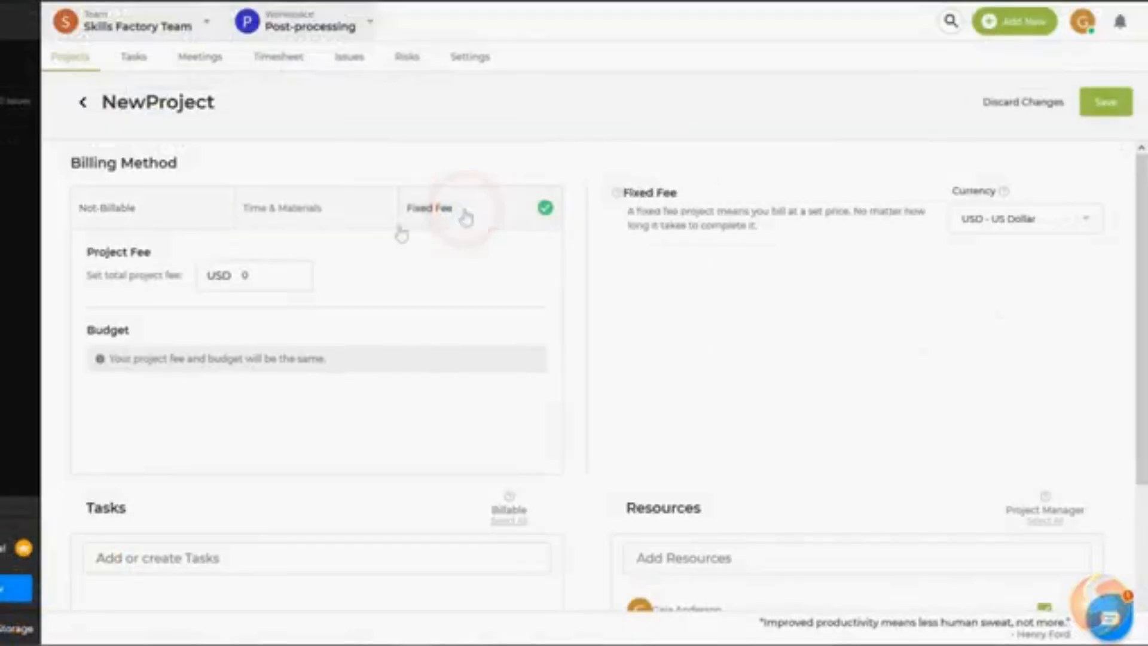
left_click(259, 279)
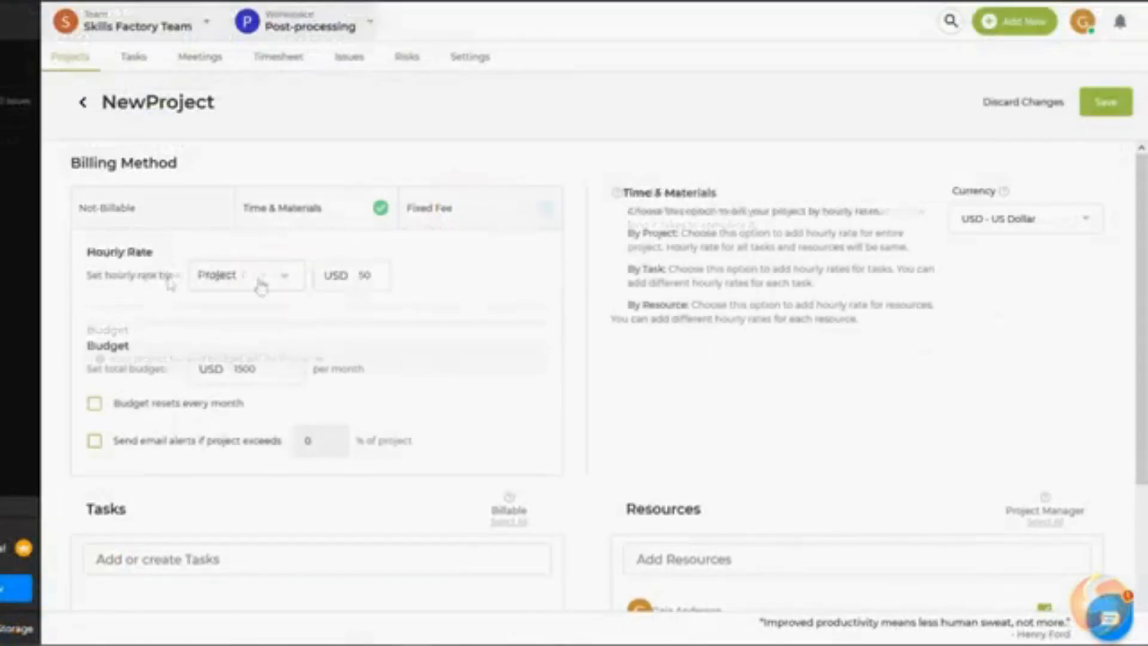
left_click(275, 280)
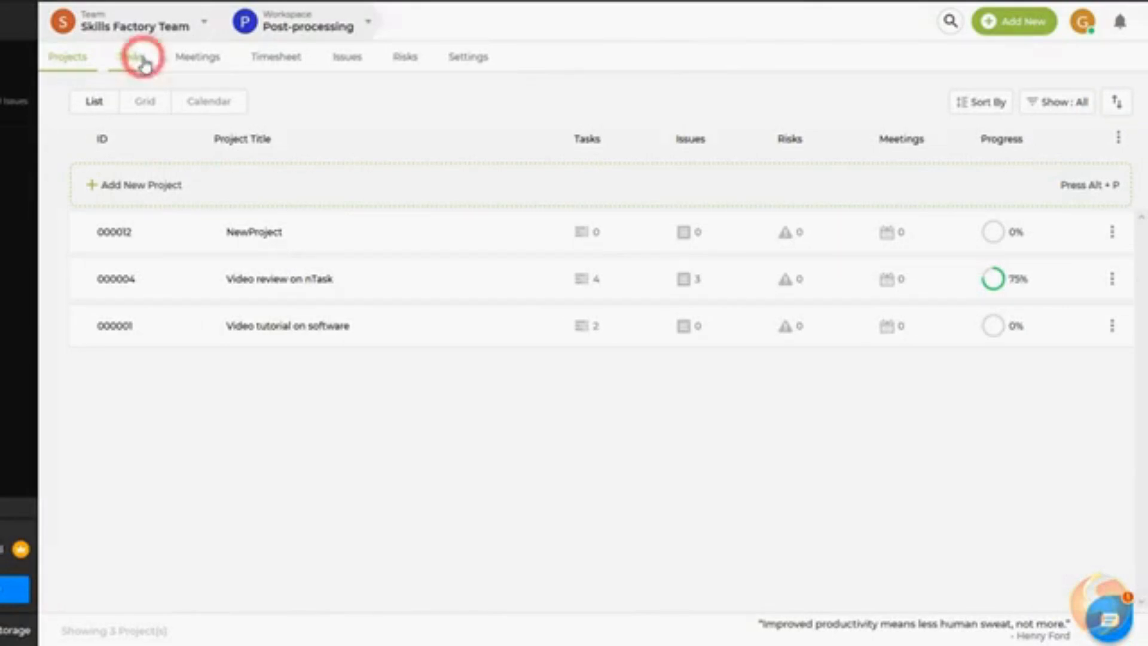
Open the workspace's tasks and examine which projects the custom filter offers.
left_click(144, 60)
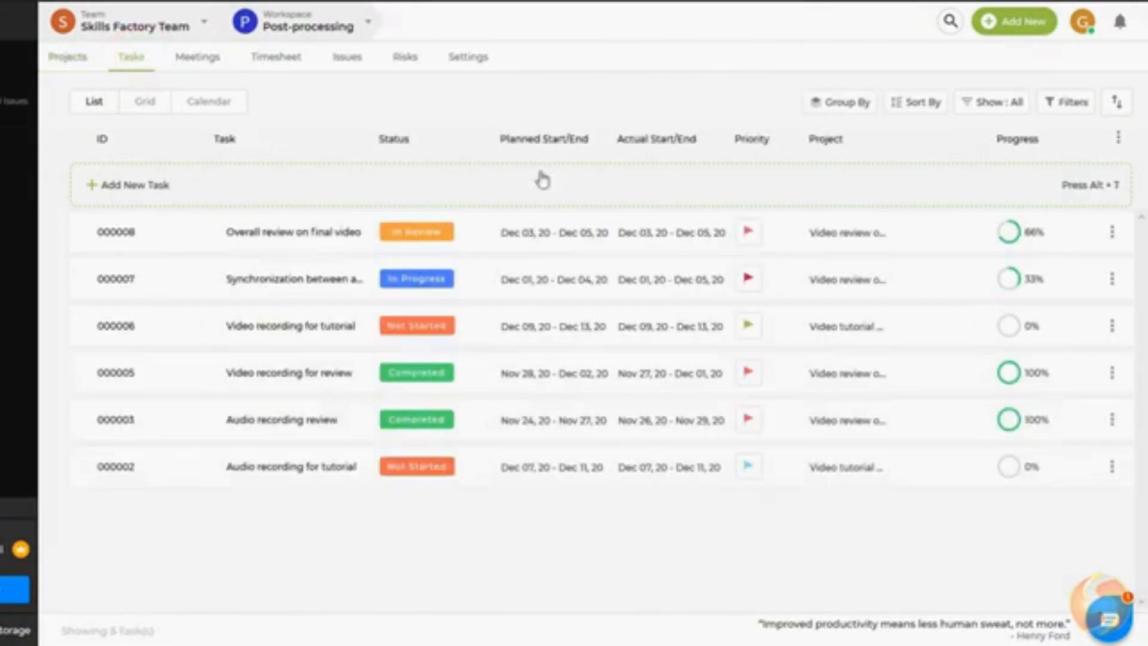
left_click(1083, 102)
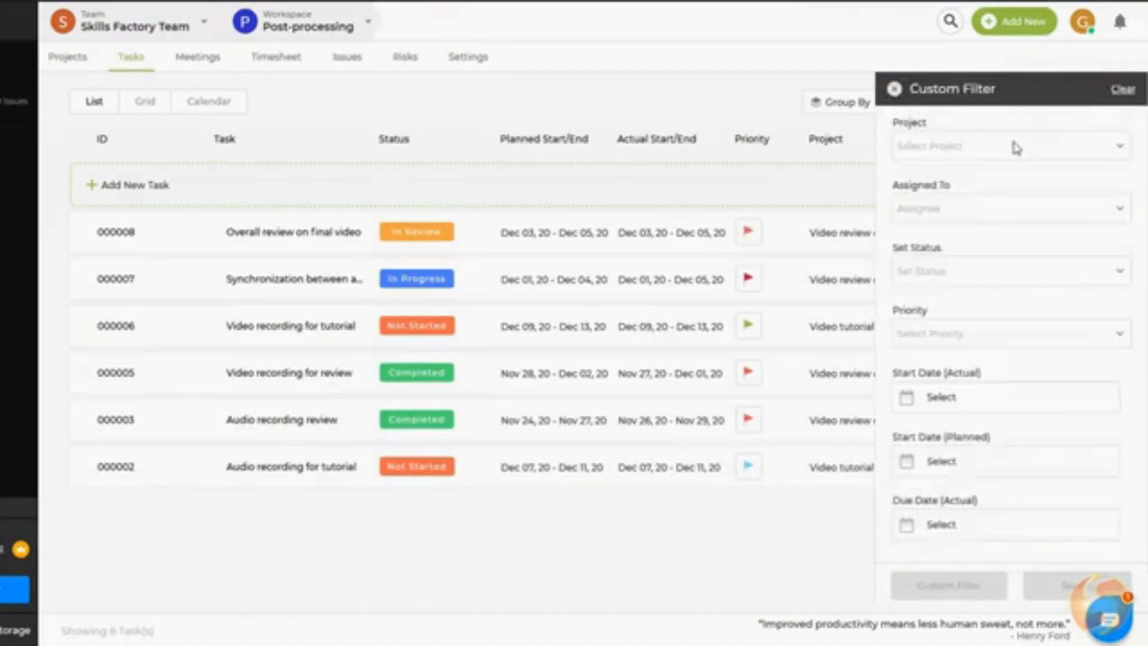
left_click(1017, 148)
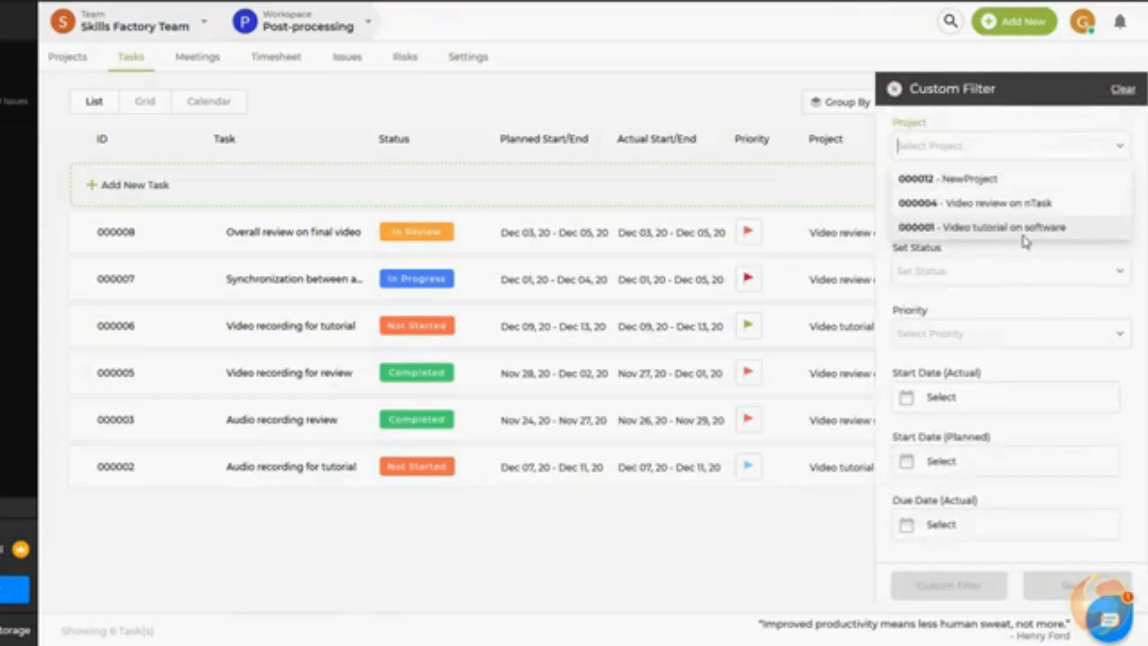
left_click(1022, 129)
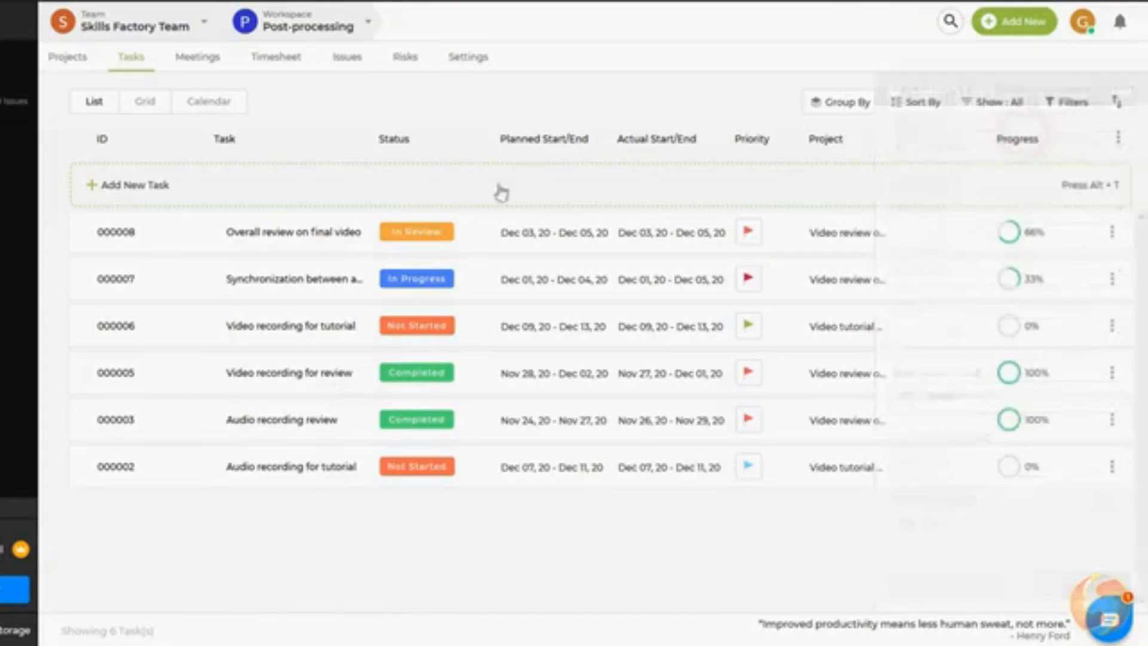
Open the task Overall review on final video and review its project, priority and status options.
left_click(488, 239)
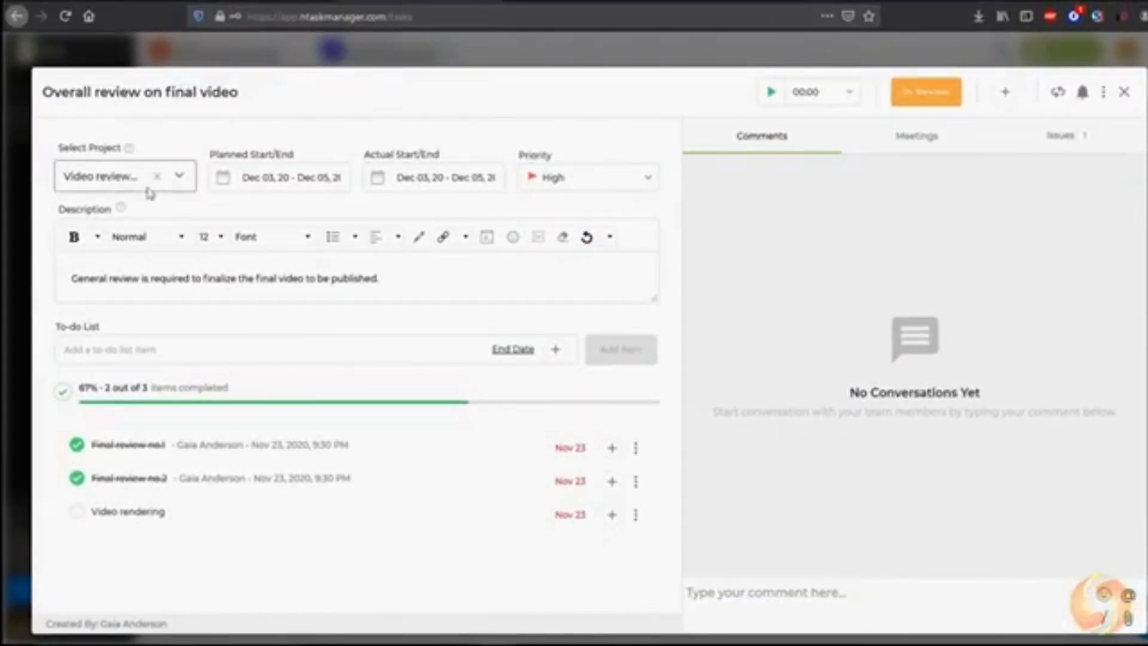
left_click(179, 175)
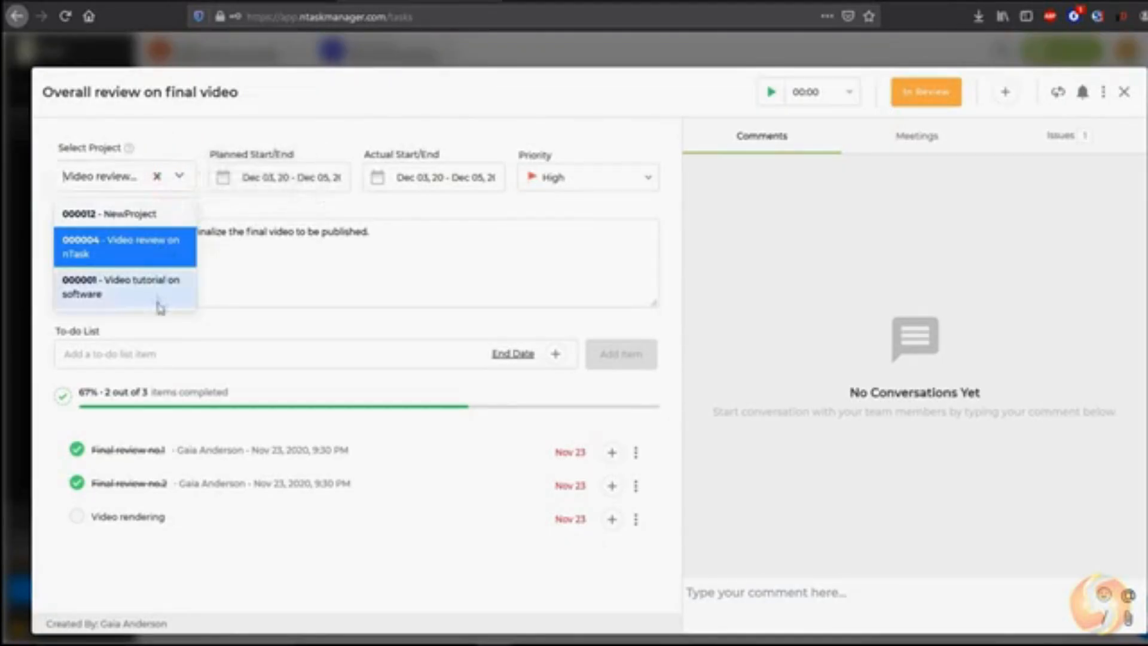
left_click(161, 242)
left_click(589, 177)
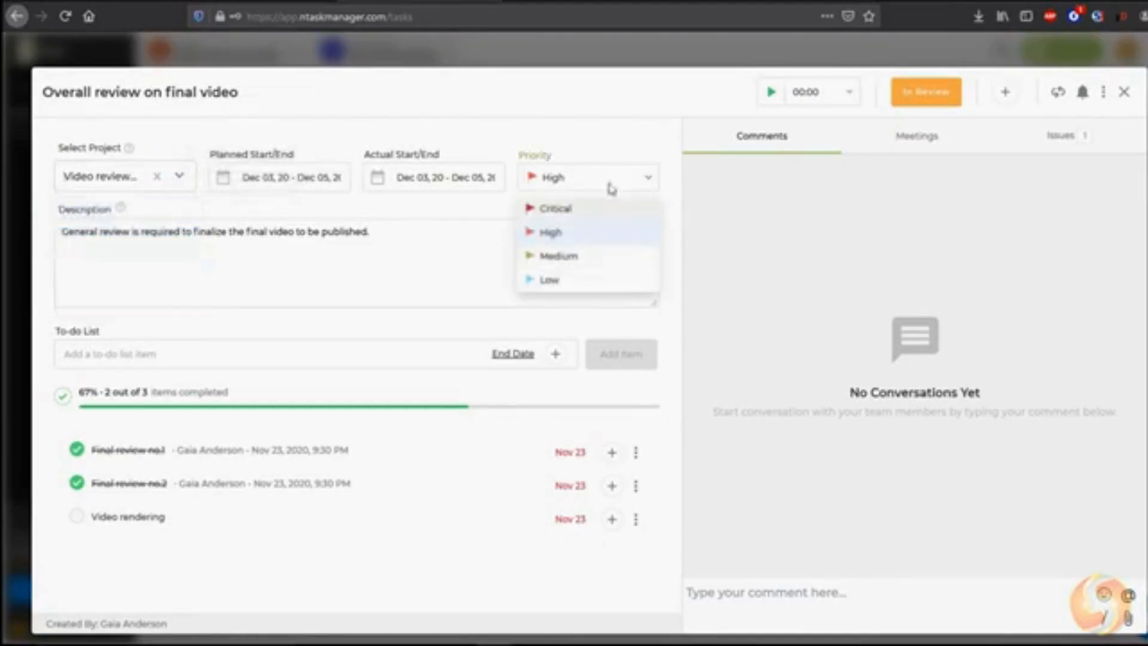
left_click(610, 177)
left_click(926, 91)
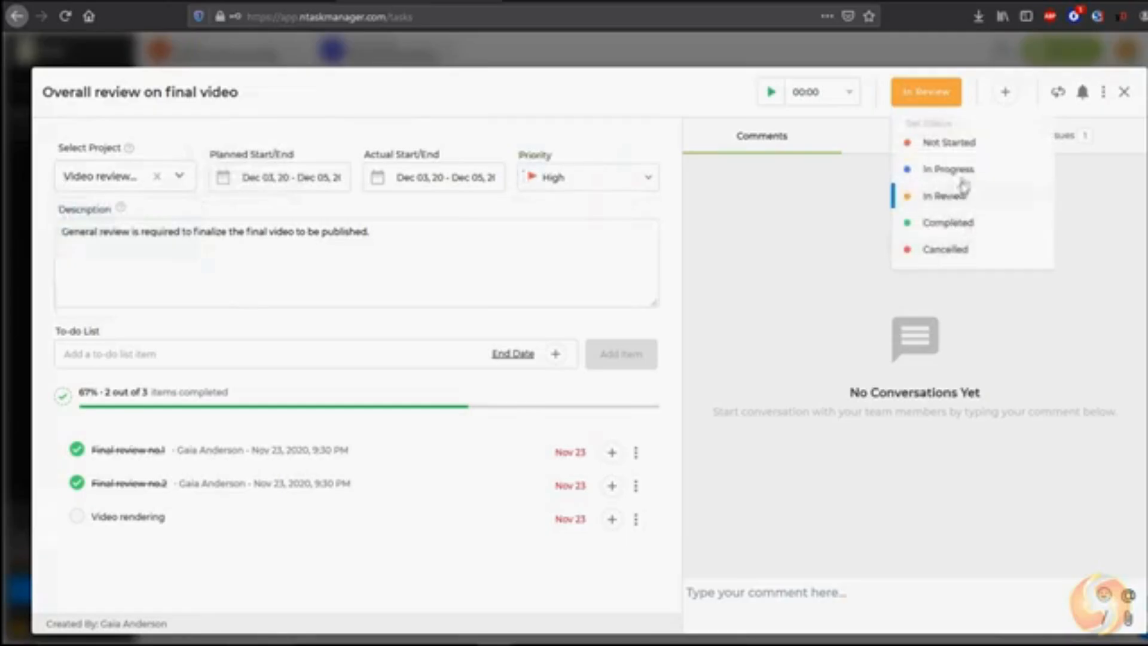
Assign the team member to the task and add a to-do item named Final revision.
left_click(1008, 97)
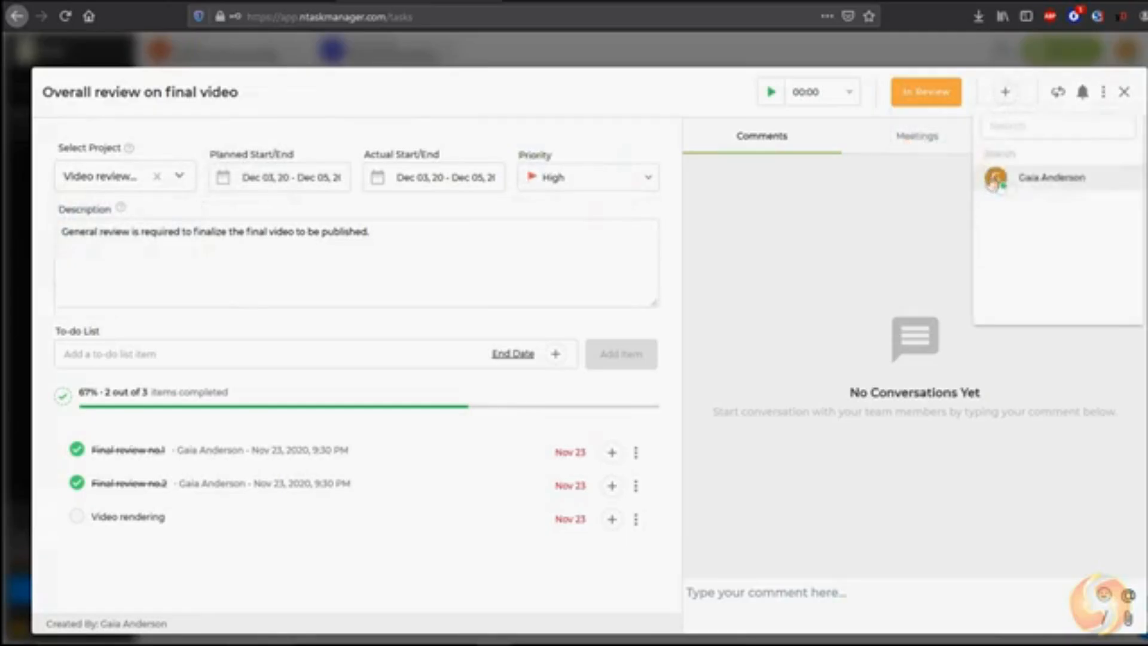
left_click(1064, 179)
type("Final revision")
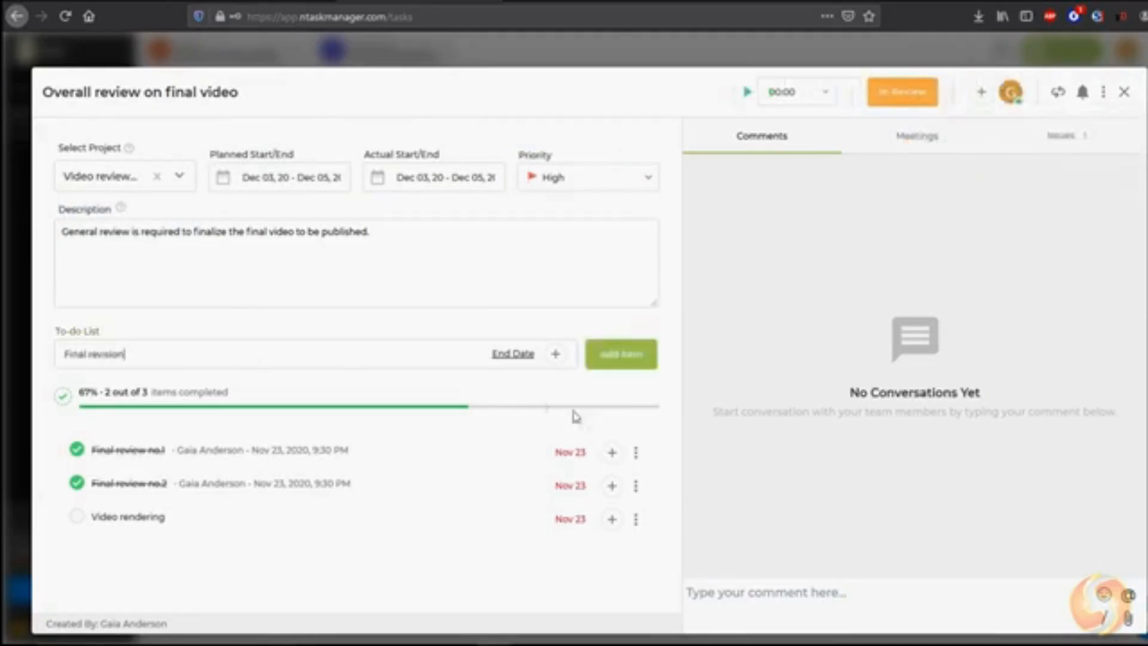
left_click(616, 354)
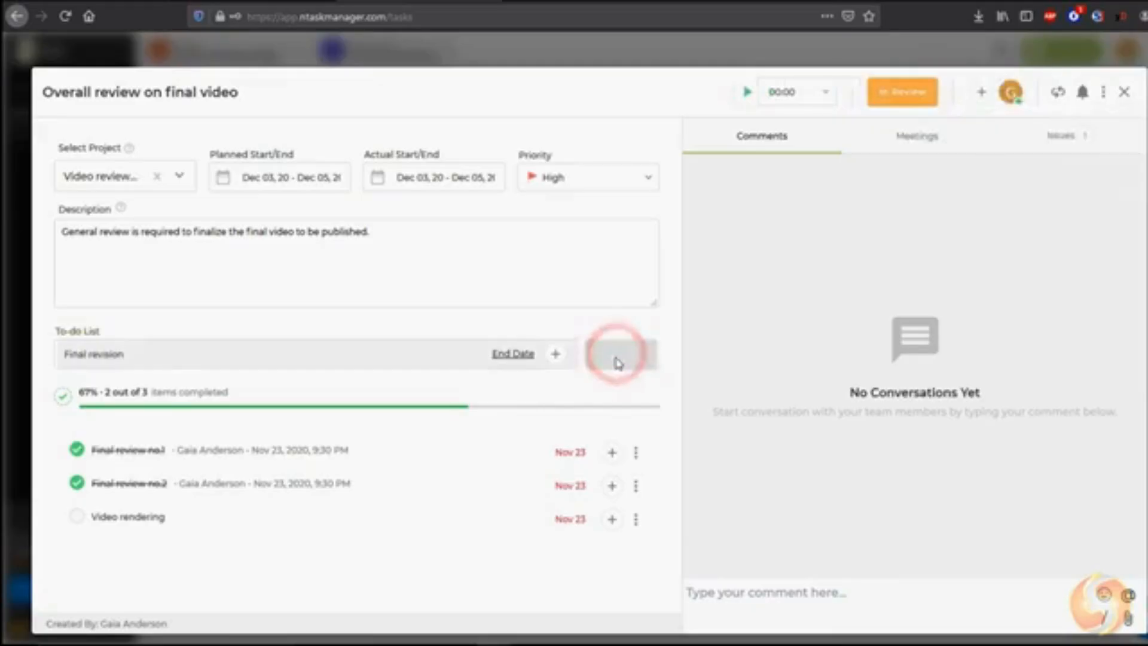
Mark the Video rendering to-do item as completed and assign the team member to Final revision.
left_click(78, 518)
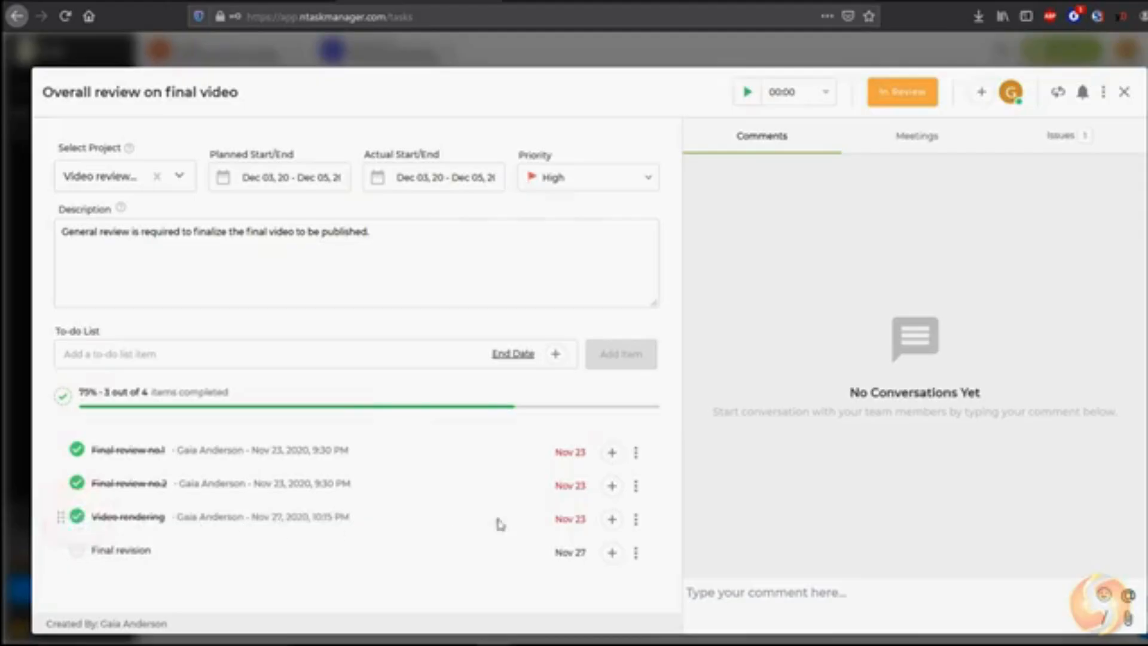
left_click(612, 553)
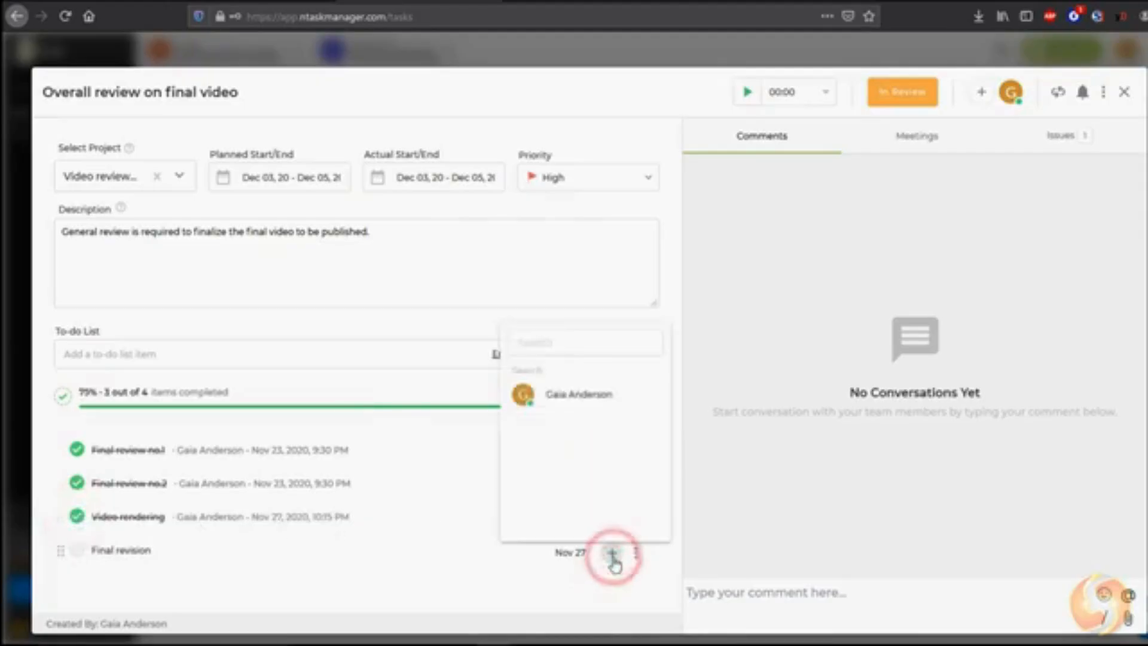
left_click(579, 395)
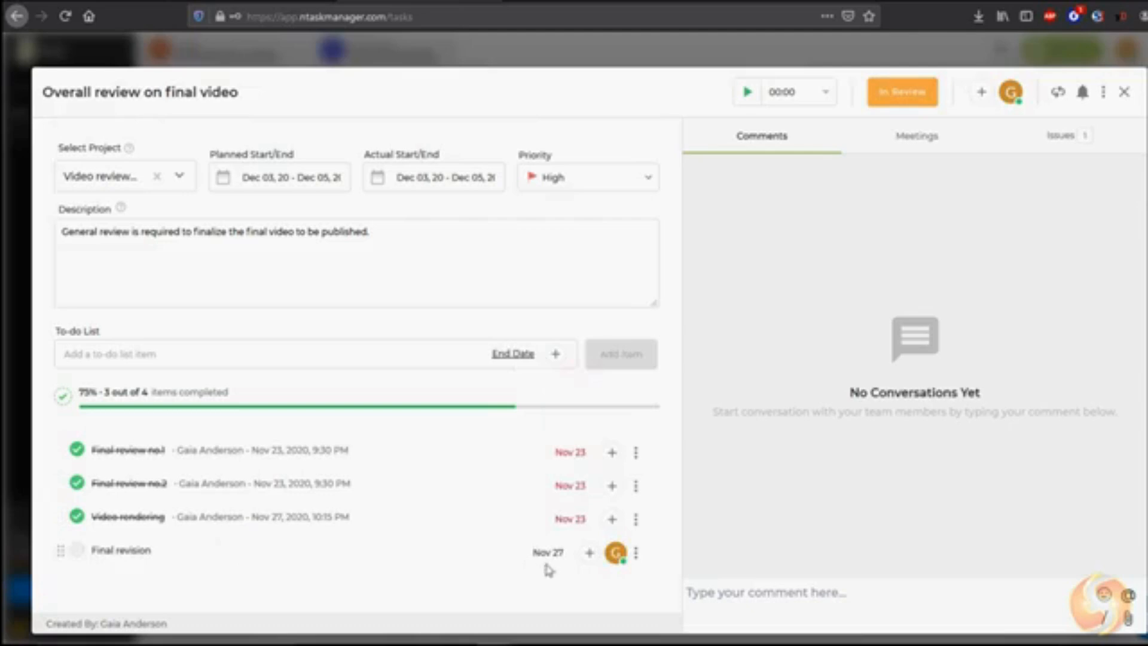
Start the task's time tracker and post the comment "We are almost done!!".
left_click(747, 94)
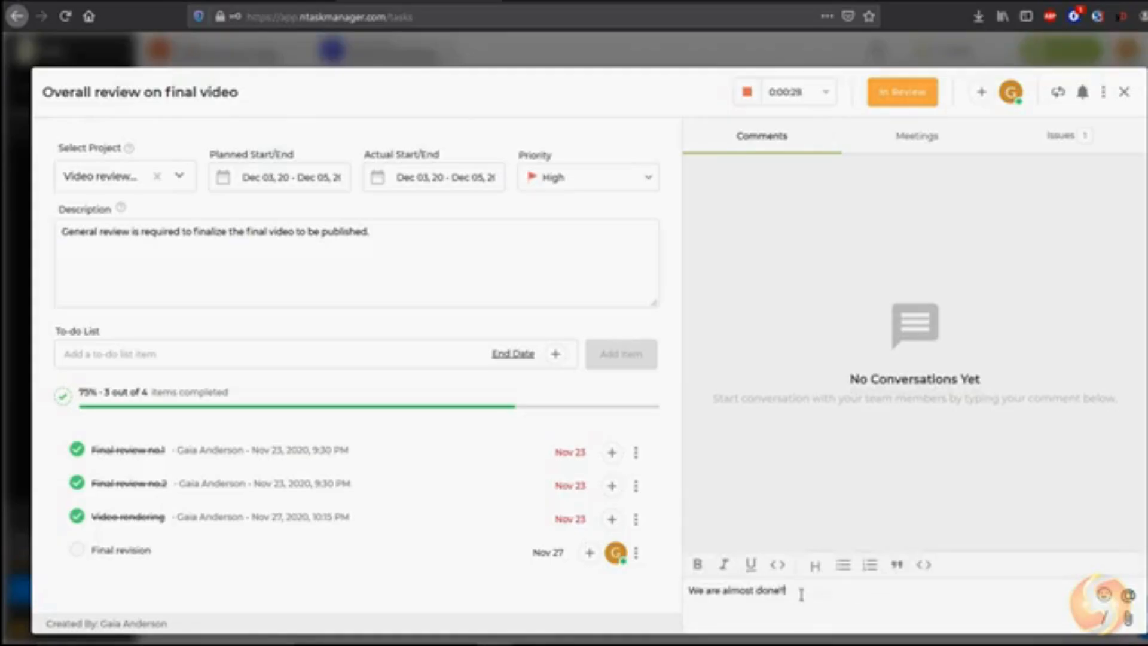
key("Return")
Create a meeting for the task, choosing its date and start time.
left_click(916, 136)
left_click(920, 454)
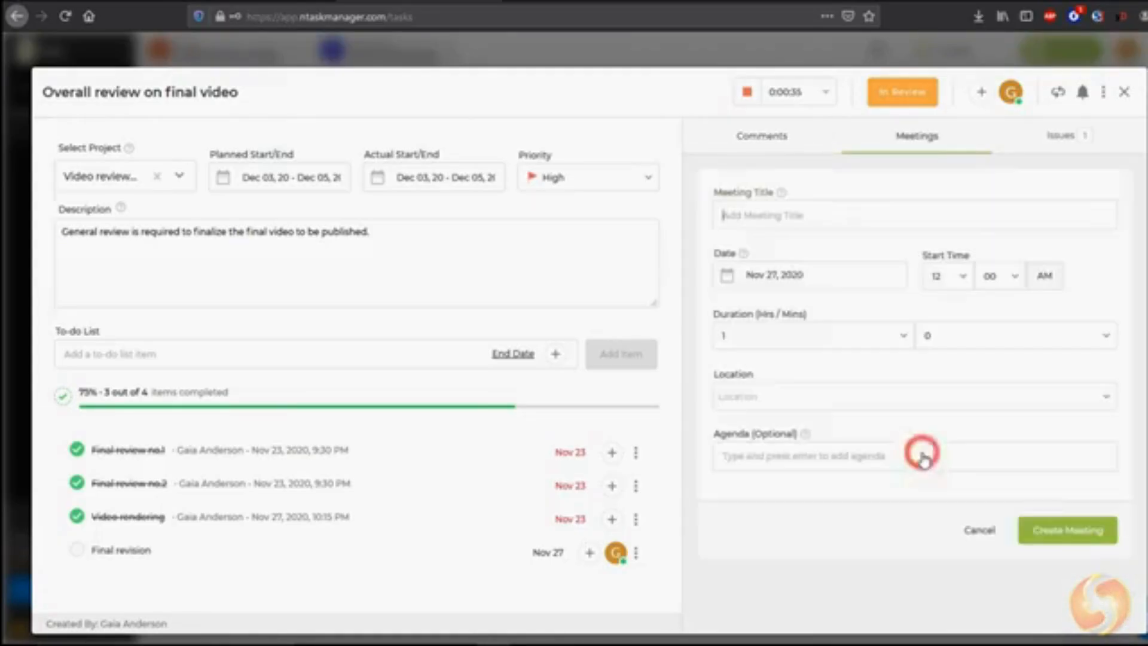
left_click(964, 280)
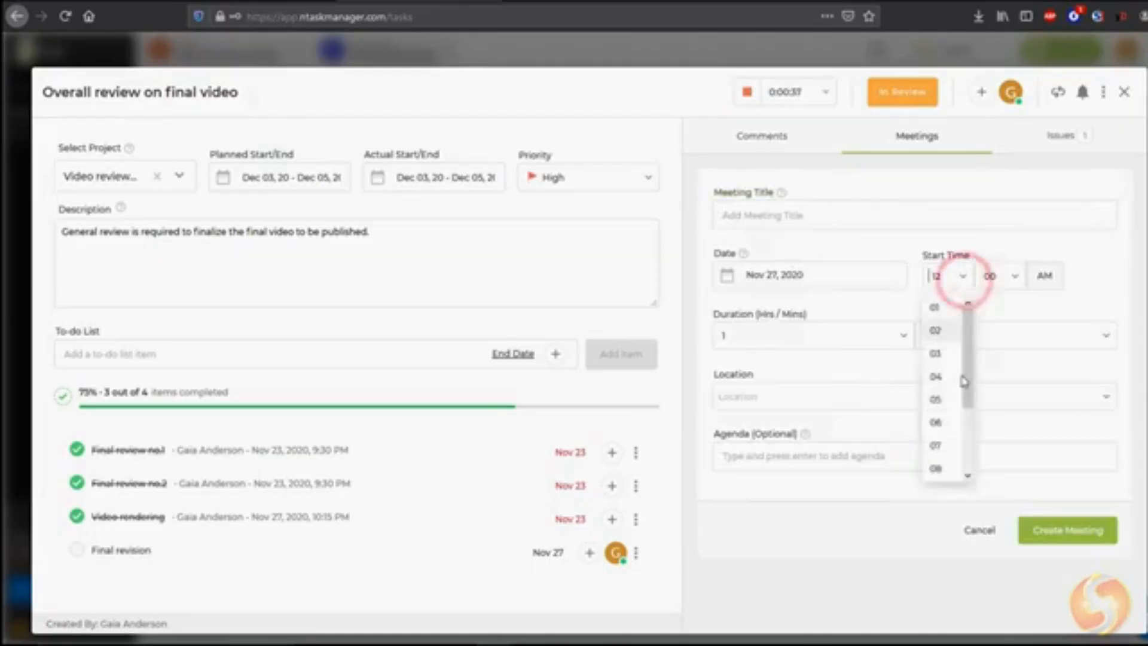
left_click(815, 277)
left_click(885, 427)
left_click(961, 301)
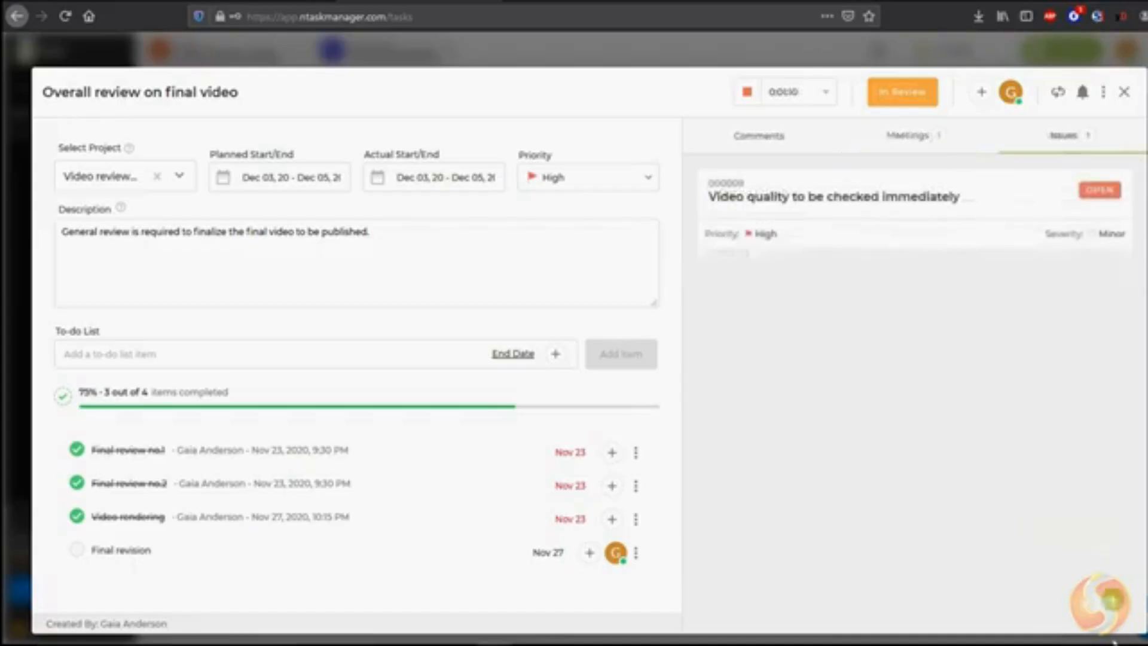
Create a Bug issue titled Little issue for the task with Low priority and Moderate severity, and open the workspace's issue list.
left_click(1118, 603)
type("Little issue")
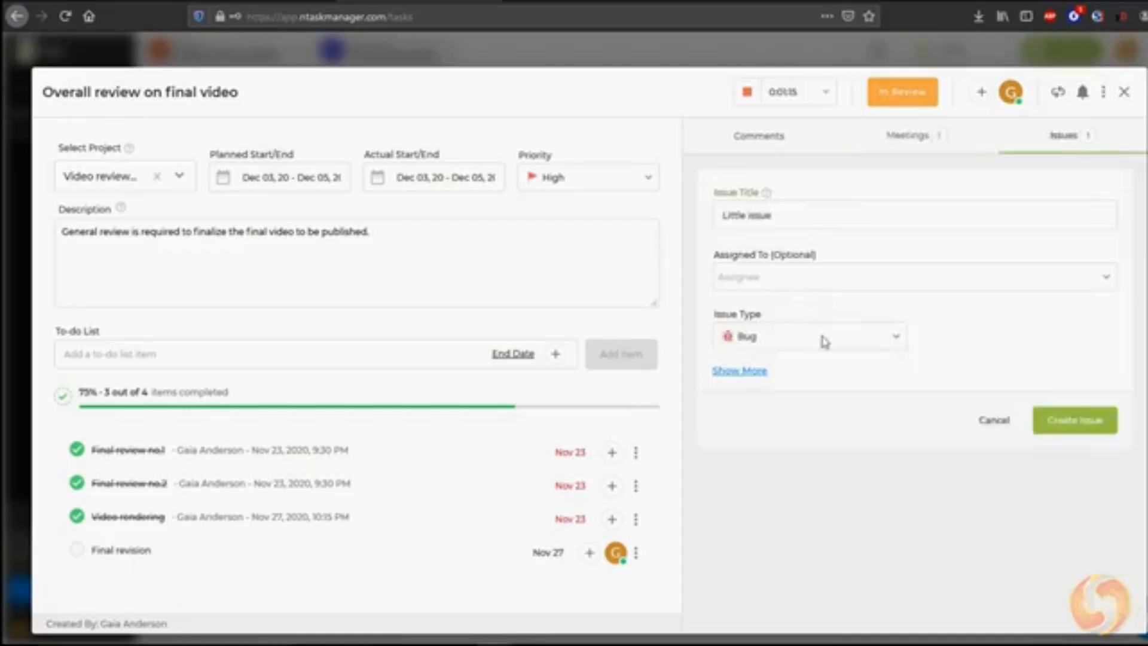
left_click(824, 340)
left_click(821, 337)
left_click(745, 371)
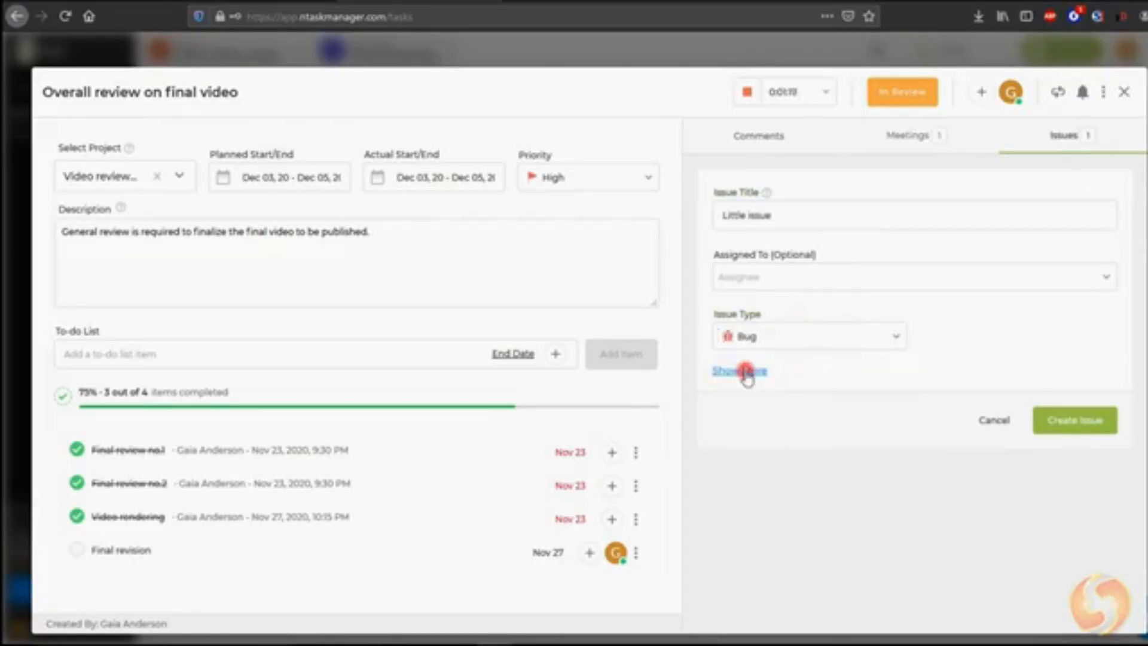
left_click(988, 336)
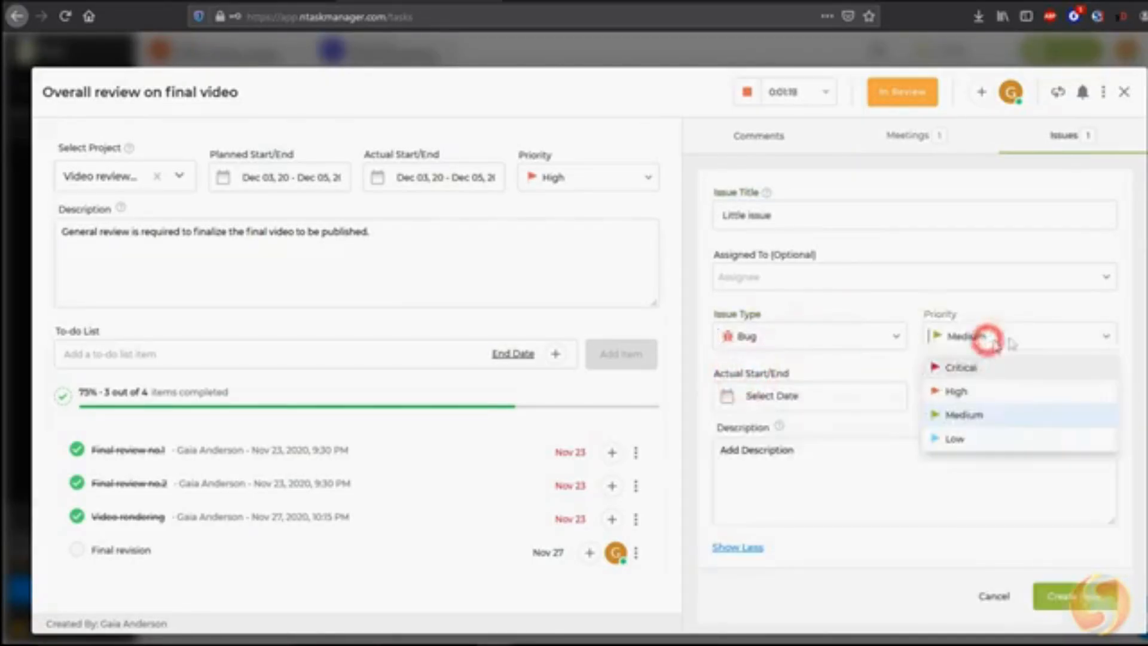
left_click(1005, 440)
left_click(981, 402)
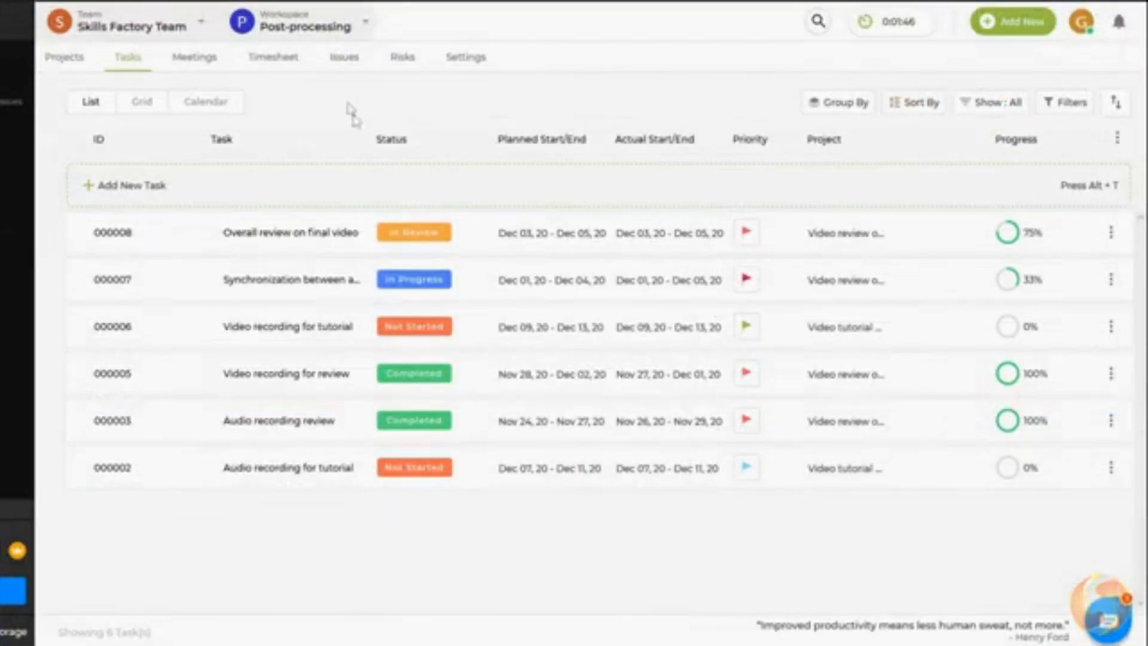
left_click(350, 57)
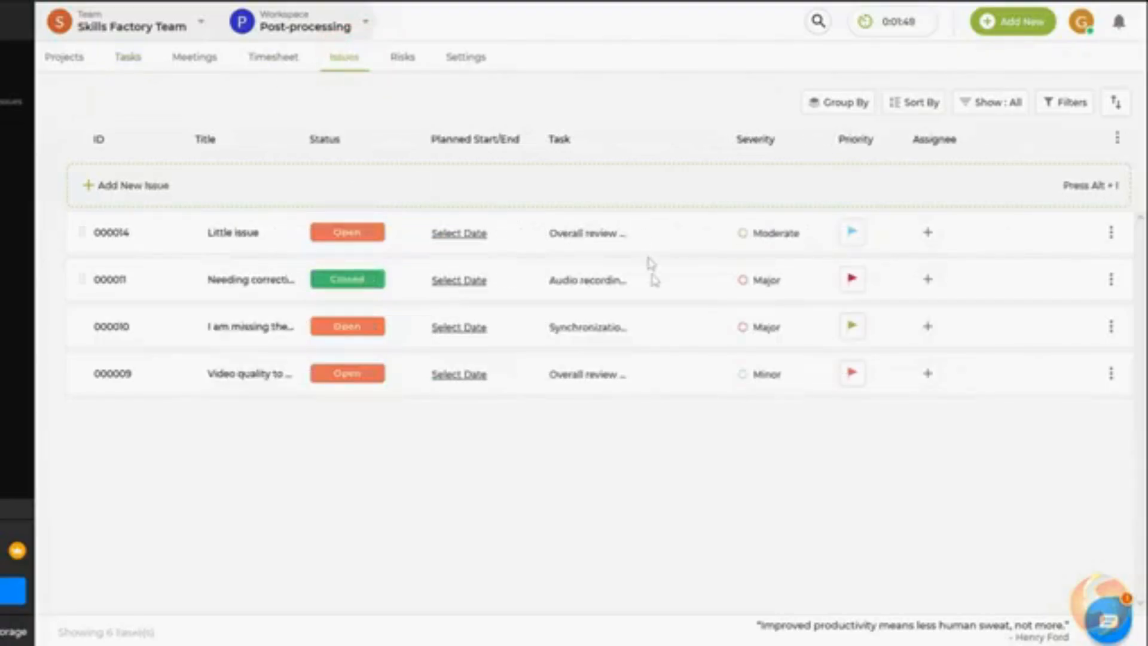
Add a time entry for Overall review on final video on Wednesday 25 November 2020 in the timesheet, choosing its minutes.
left_click(274, 58)
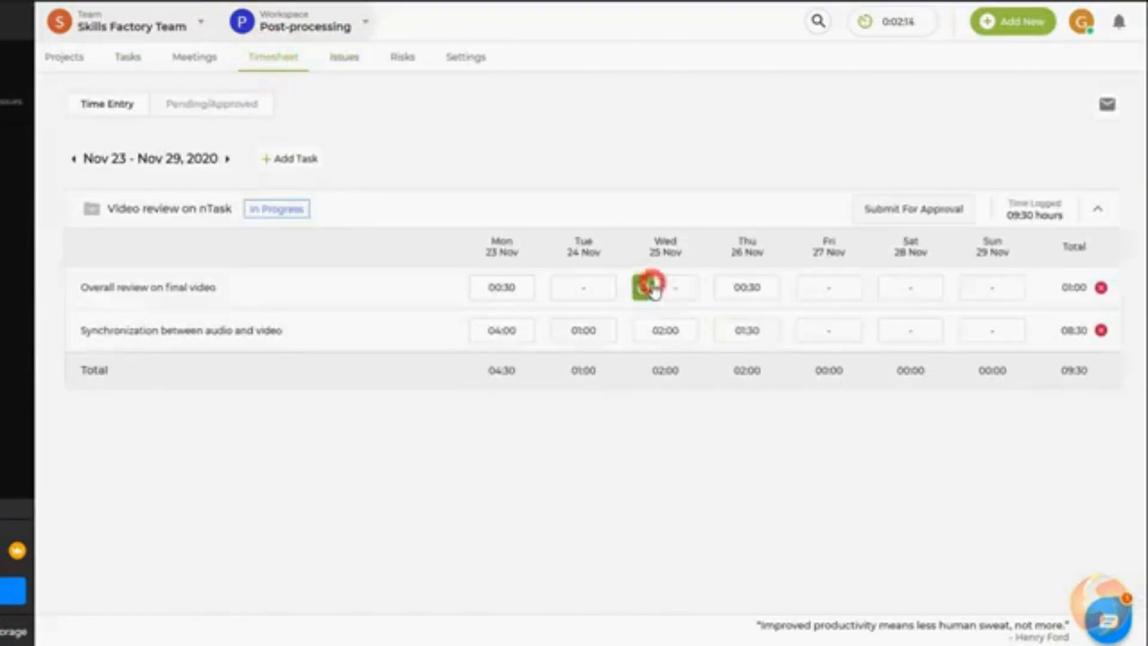
left_click(652, 286)
left_click(588, 263)
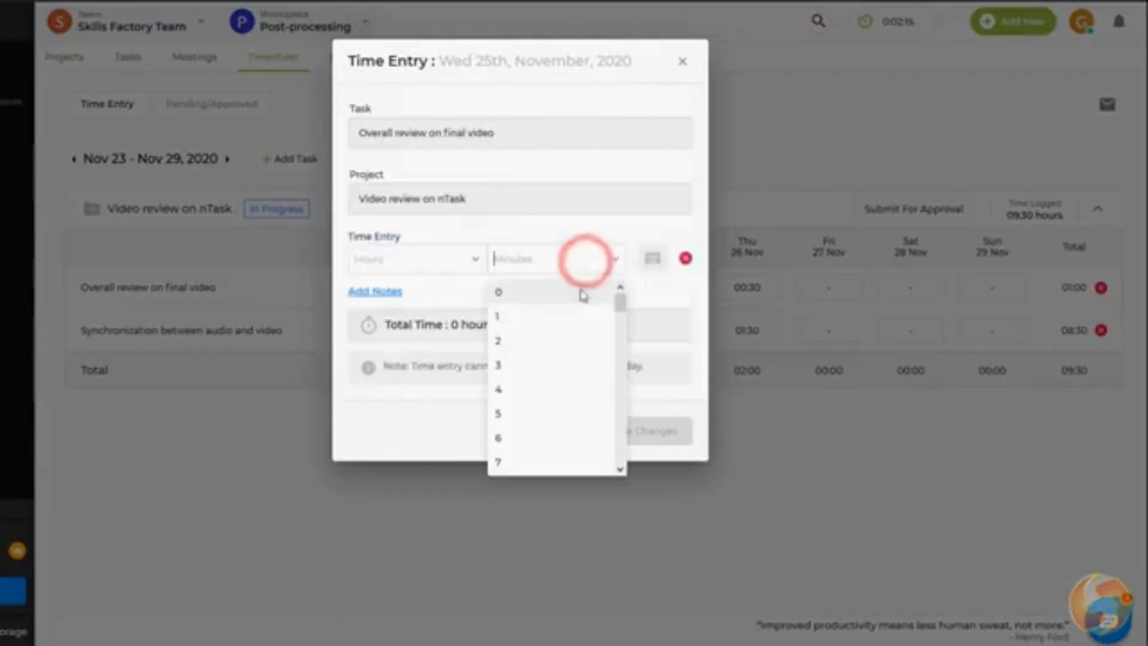
scroll(550, 451, "down", 5)
left_click(543, 423)
left_click(639, 433)
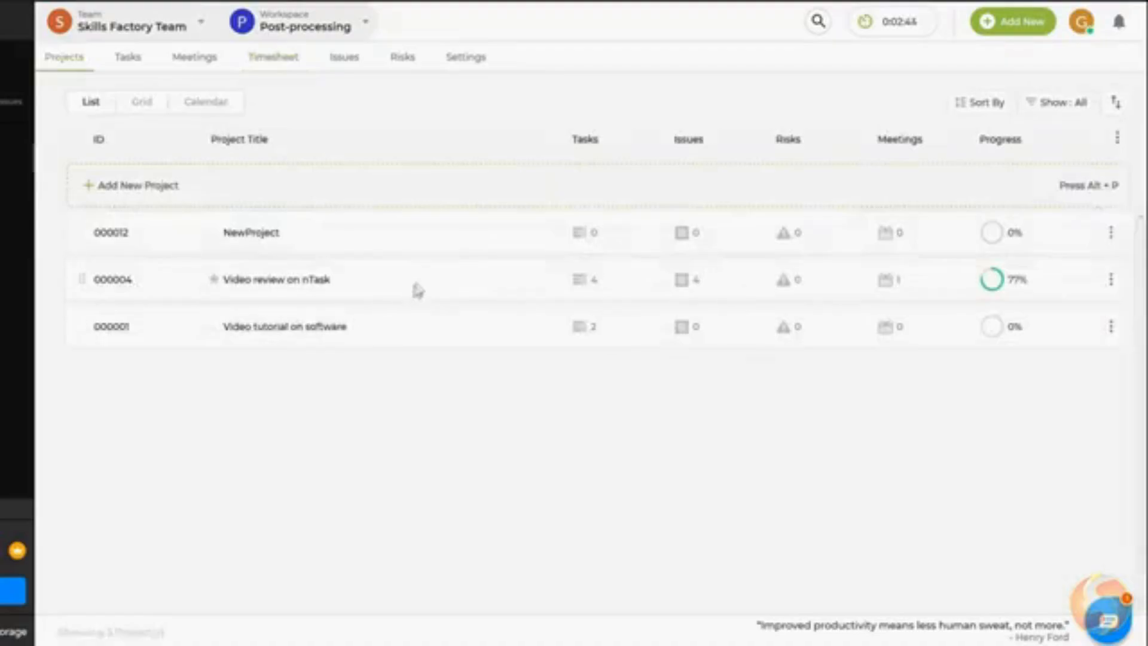
Open the Video review on nTask project and link the end of Video recording for review to the start of Overall review on final video.
left_click(418, 290)
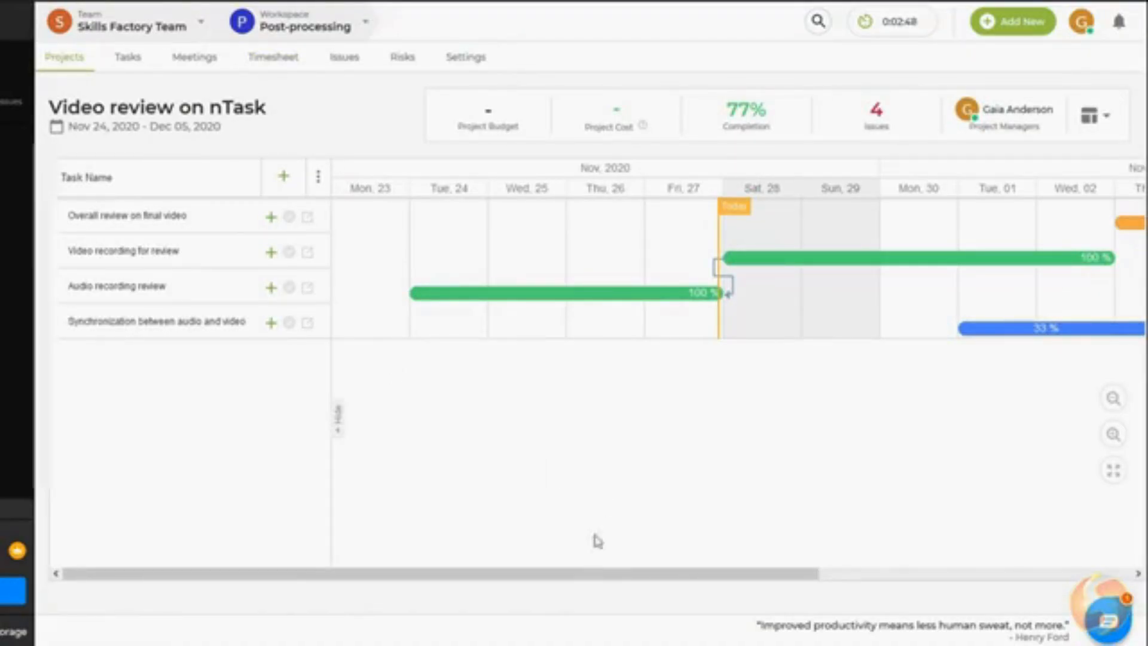
left_click_drag(561, 573, 607, 564)
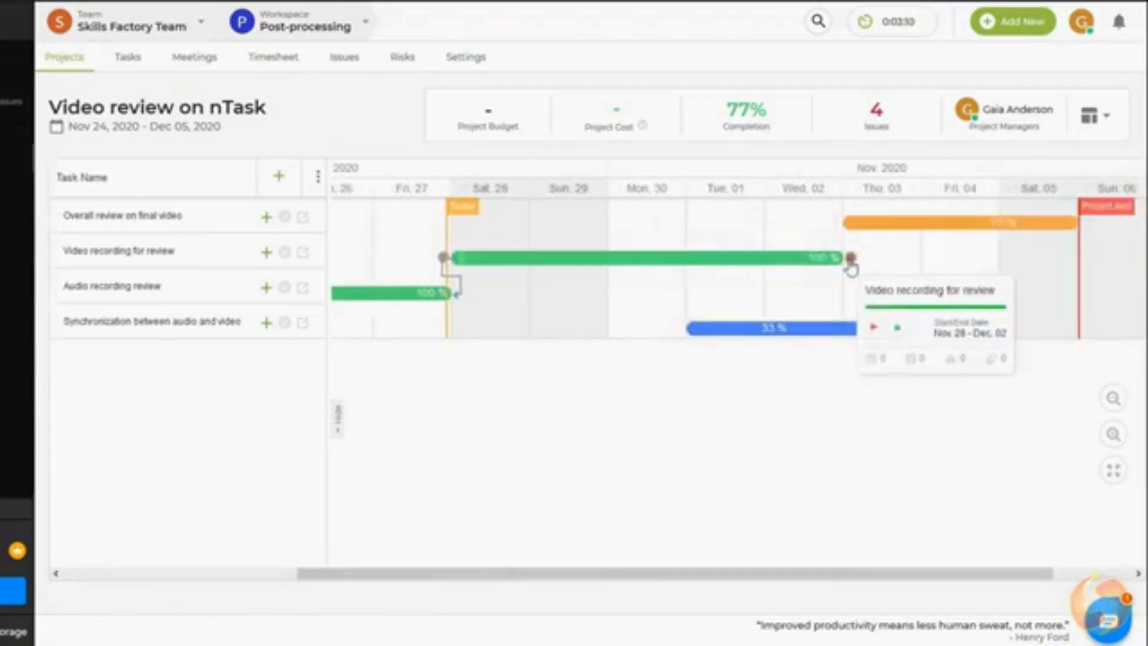
left_click_drag(849, 260, 849, 234)
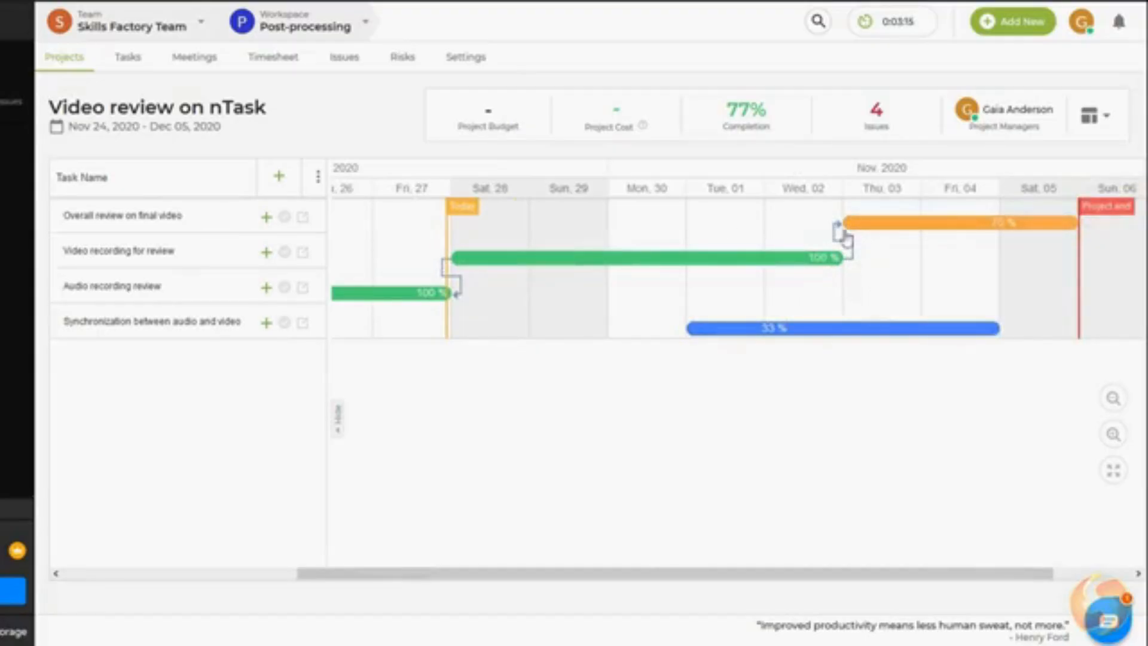
Display the progress line on the project's Gantt chart, and switch it to the critical path.
left_click(1093, 116)
left_click(1040, 246)
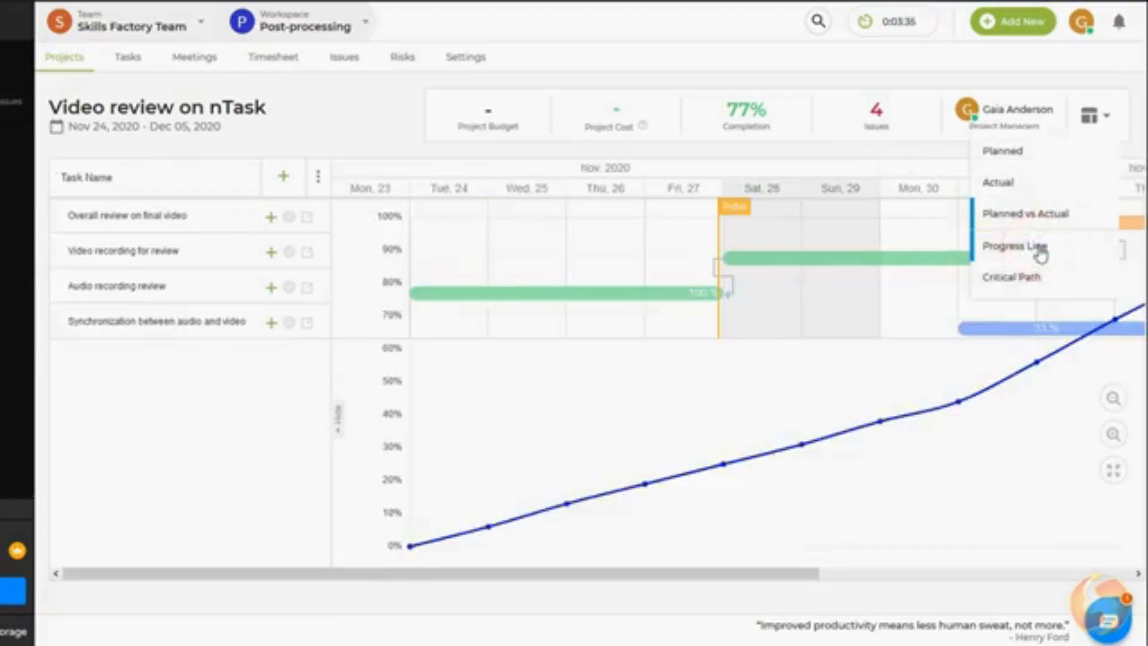
left_click(1013, 277)
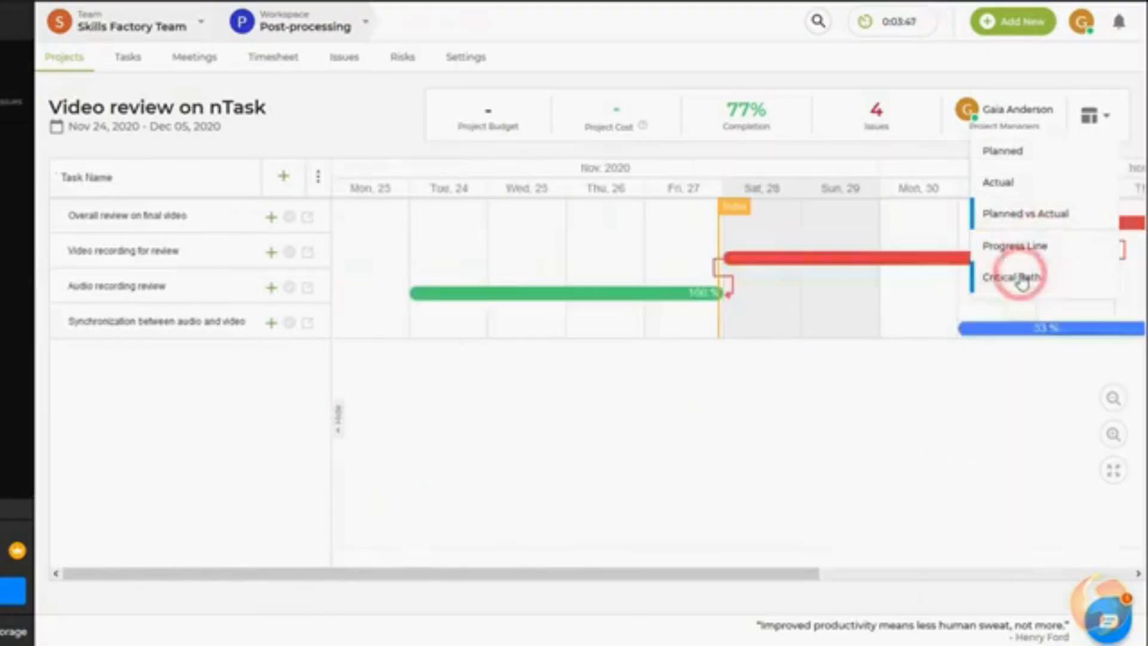
left_click(680, 482)
left_click_drag(743, 574, 1081, 577)
View the Post-processing workspace's settings and its user management, including the filter for the member list.
left_click(366, 23)
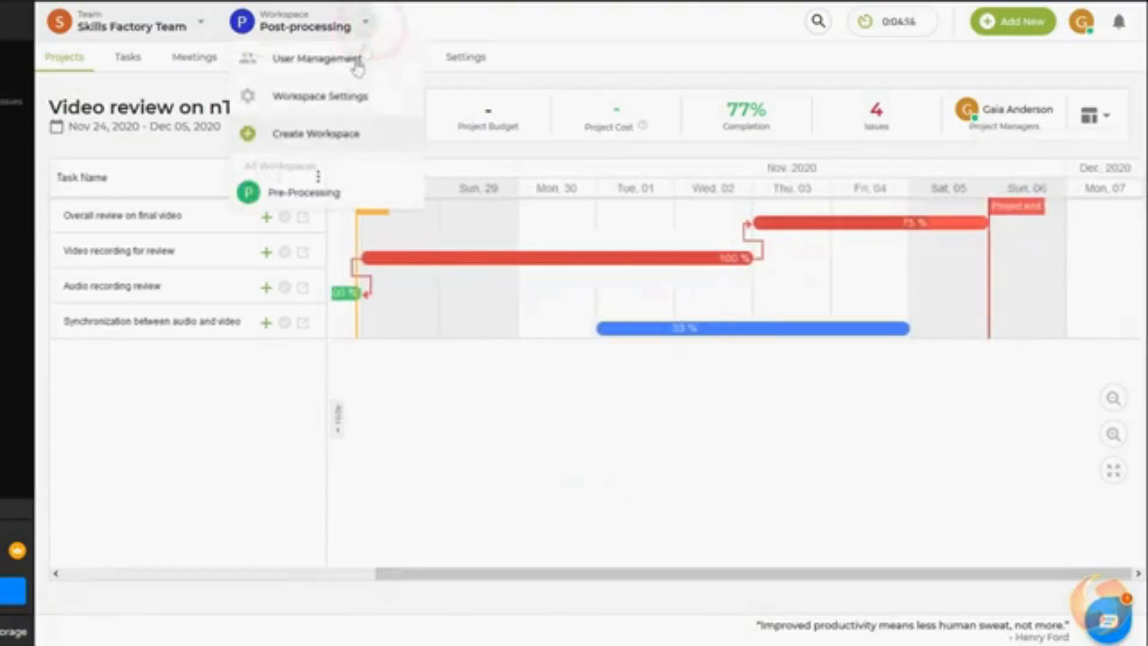
left_click(354, 95)
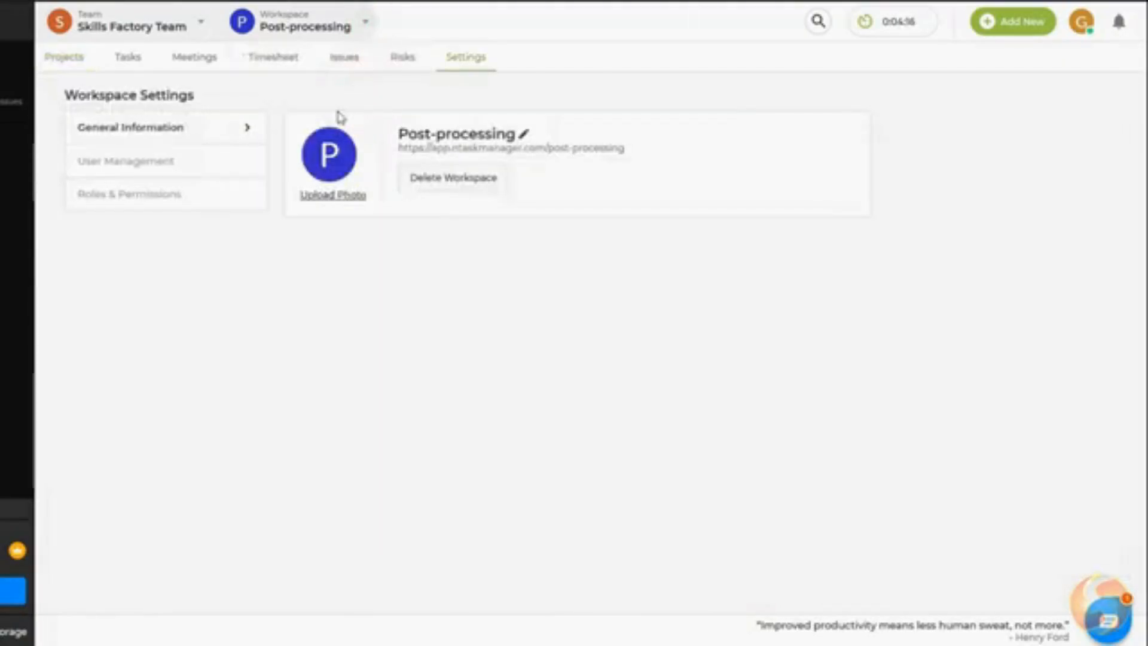
left_click(155, 170)
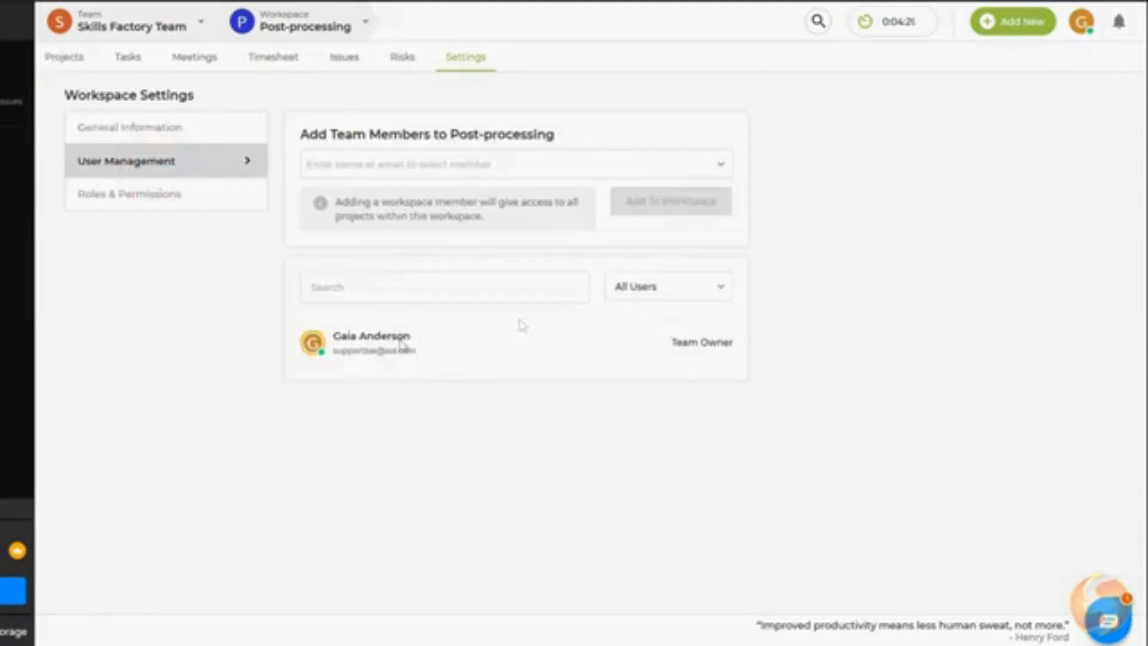
left_click(720, 289)
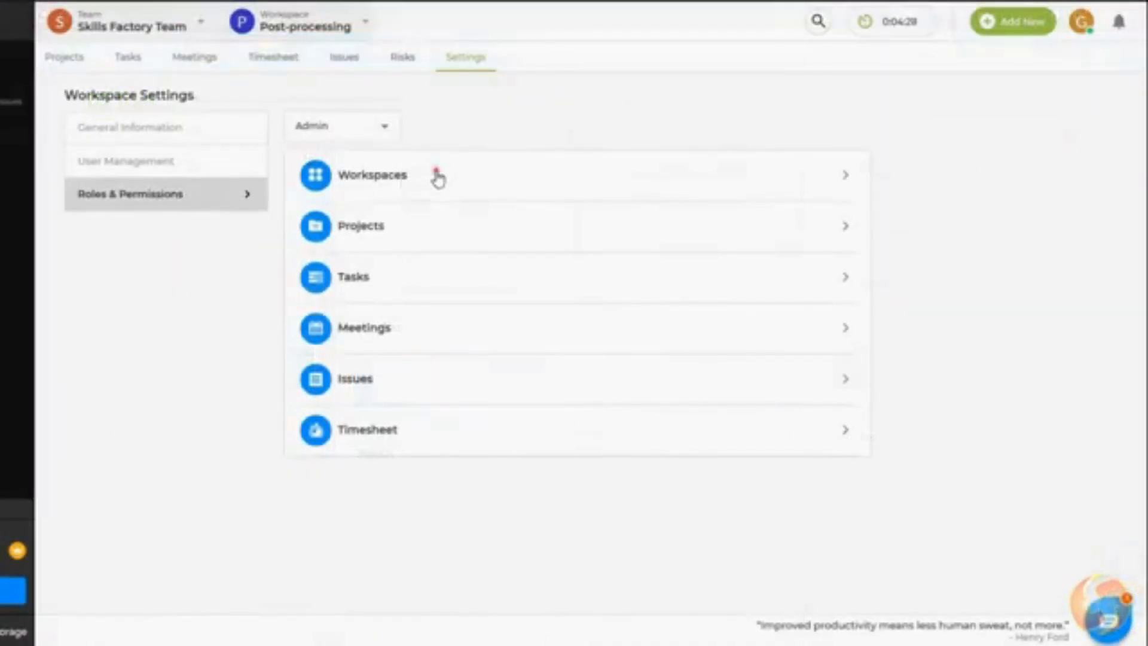
Examine the Workspaces permissions for the Admin and Member roles, and collapse that section.
left_click(436, 176)
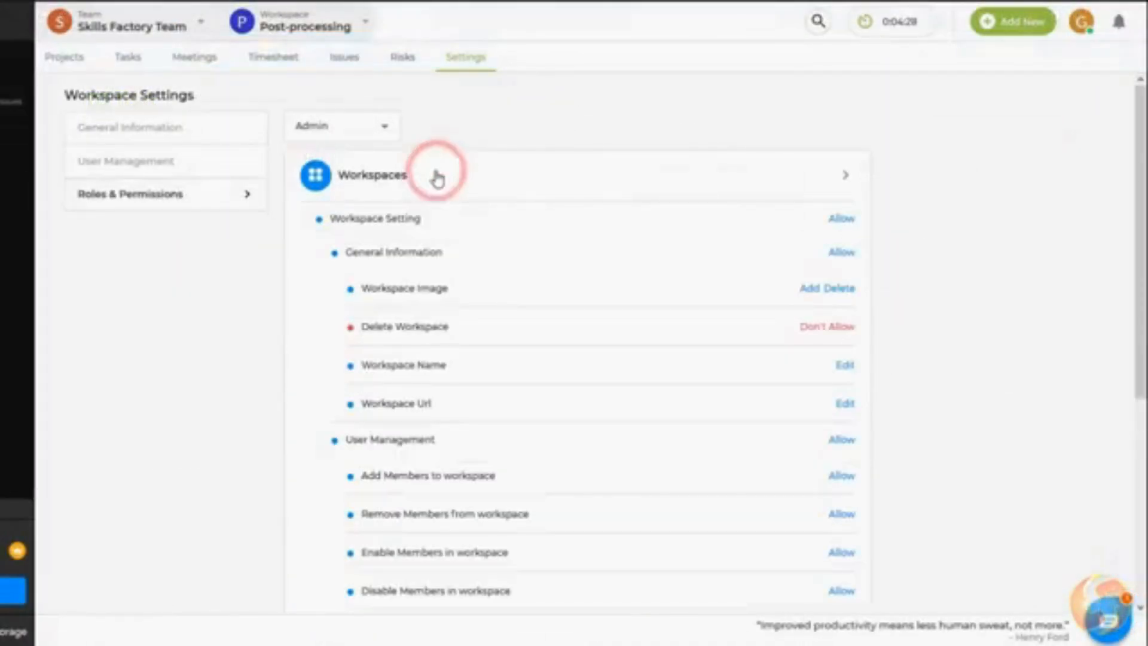
left_click(371, 123)
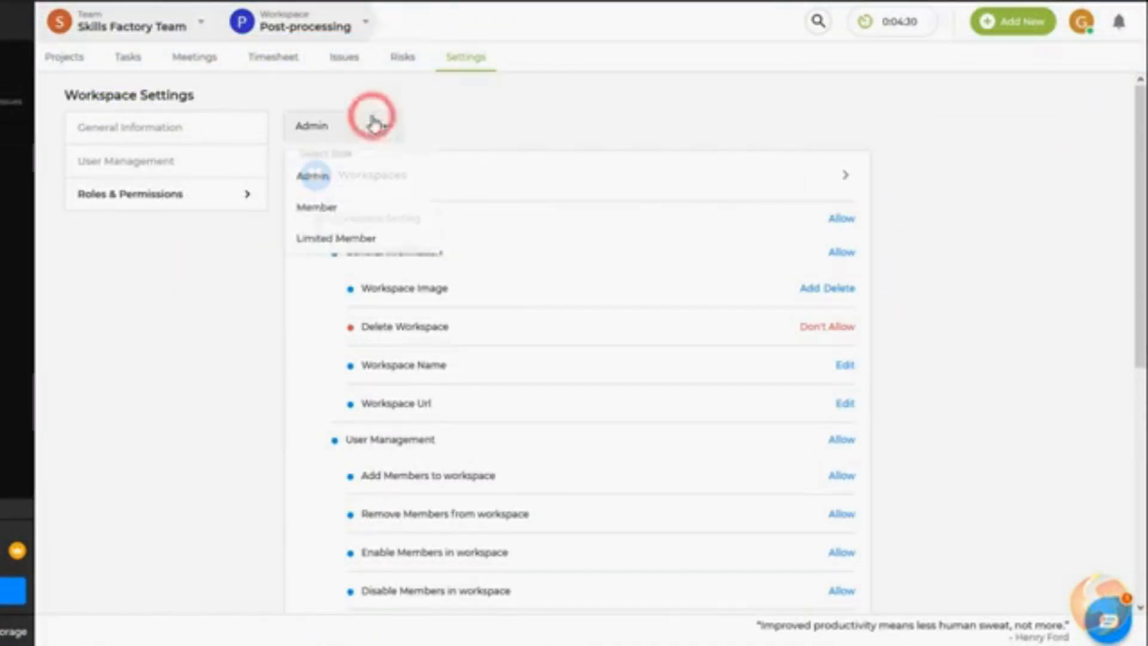
left_click(330, 208)
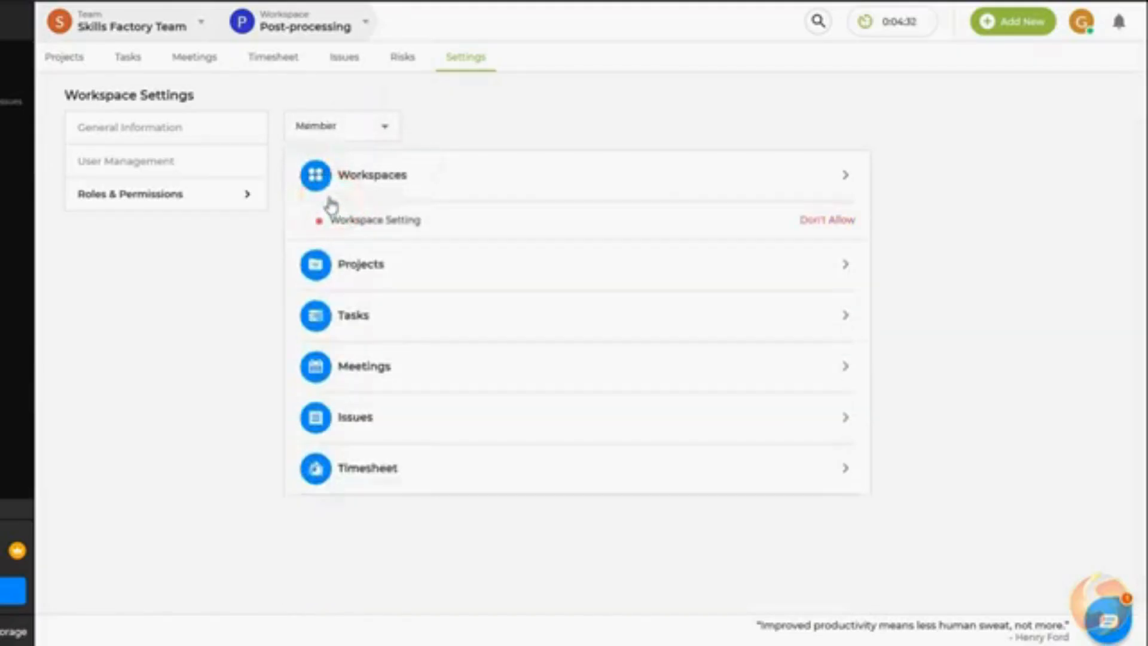
left_click(847, 182)
left_click(846, 181)
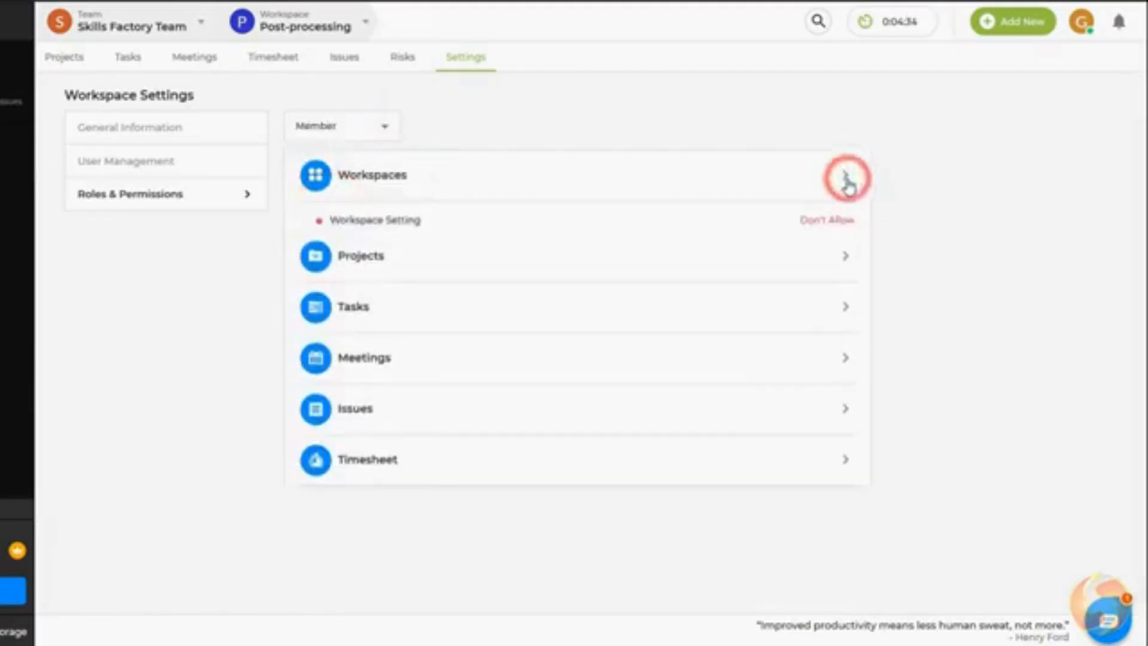